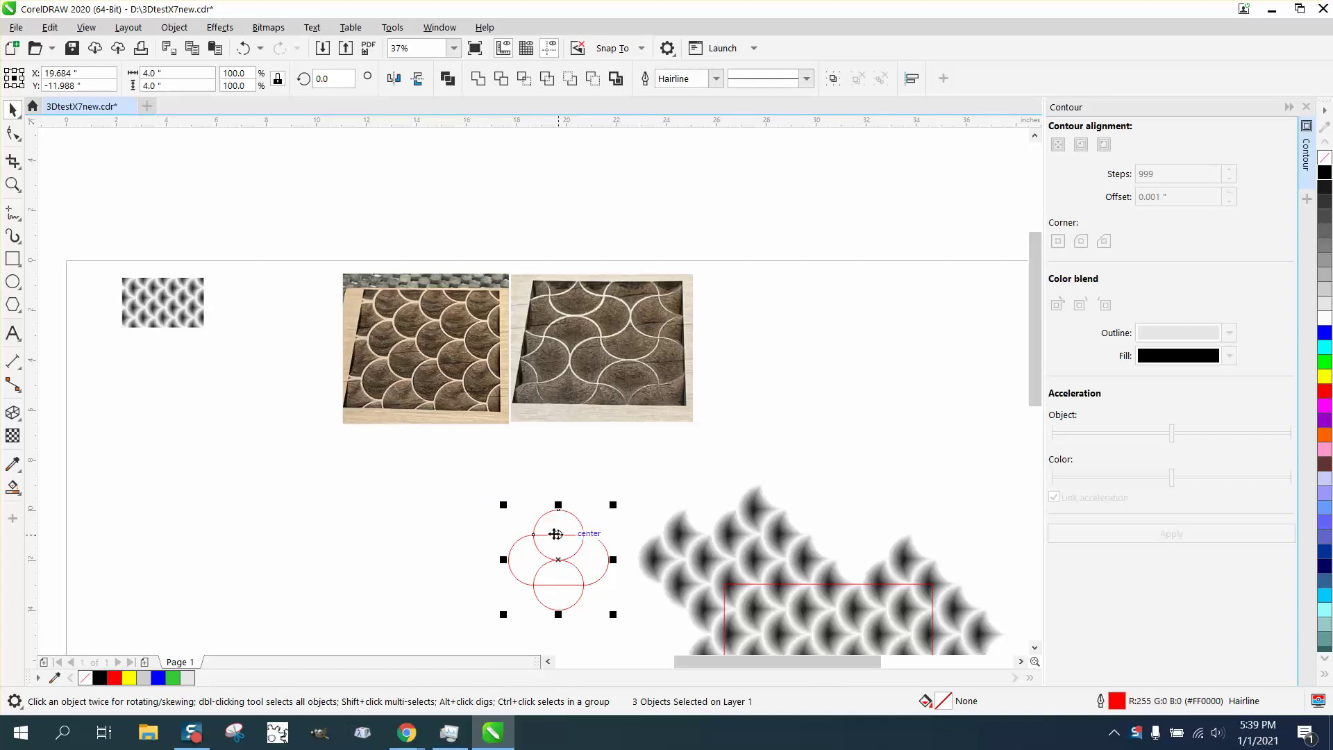
Ungroup the large shaded fish-scale pattern beside the red circles
left_click(13, 184)
left_click_drag(490, 476, 627, 616)
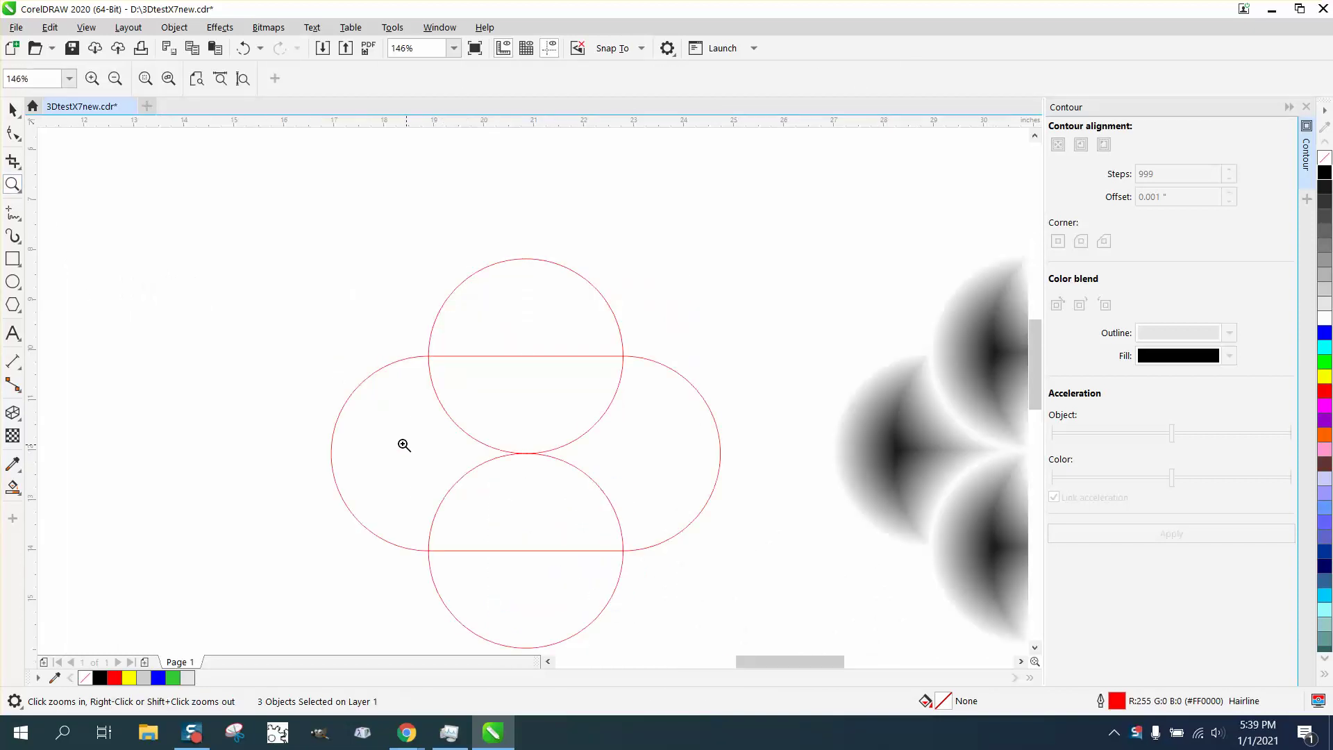
right_click(404, 445)
left_click(13, 110)
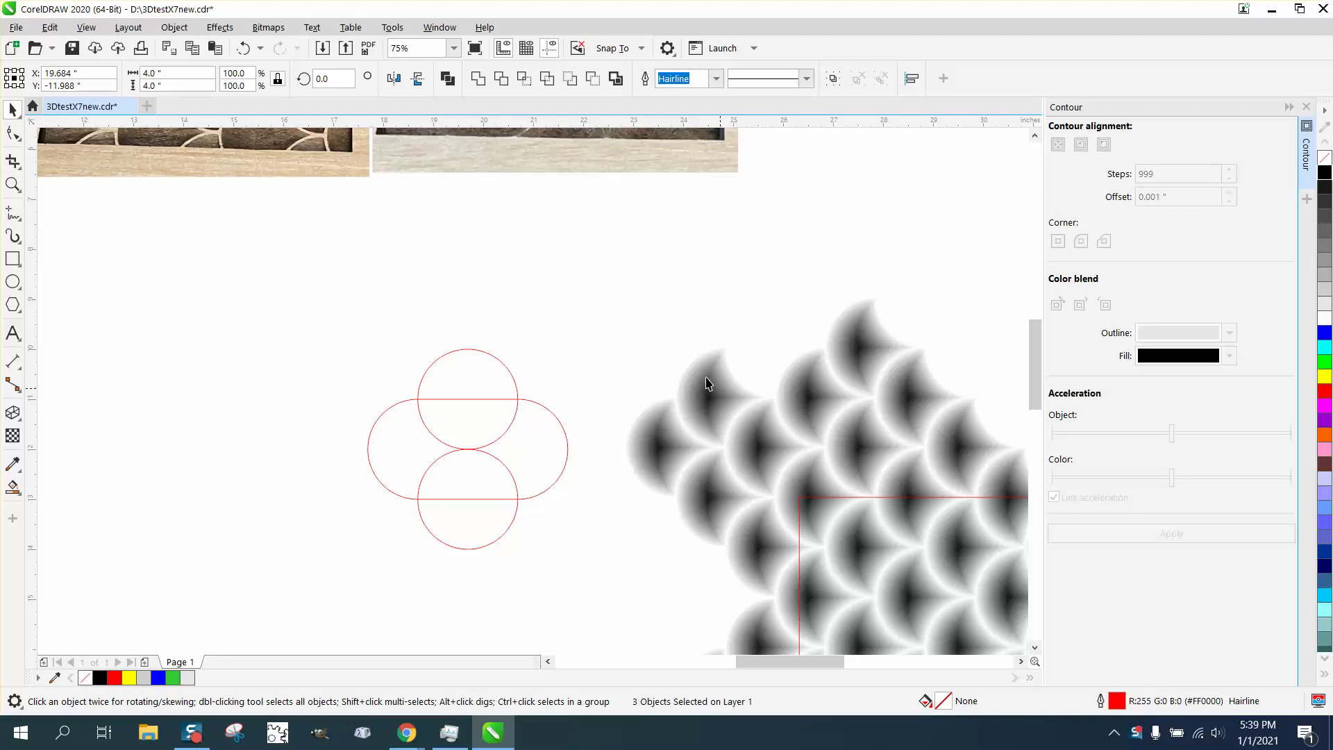
left_click(675, 398)
left_click(174, 27)
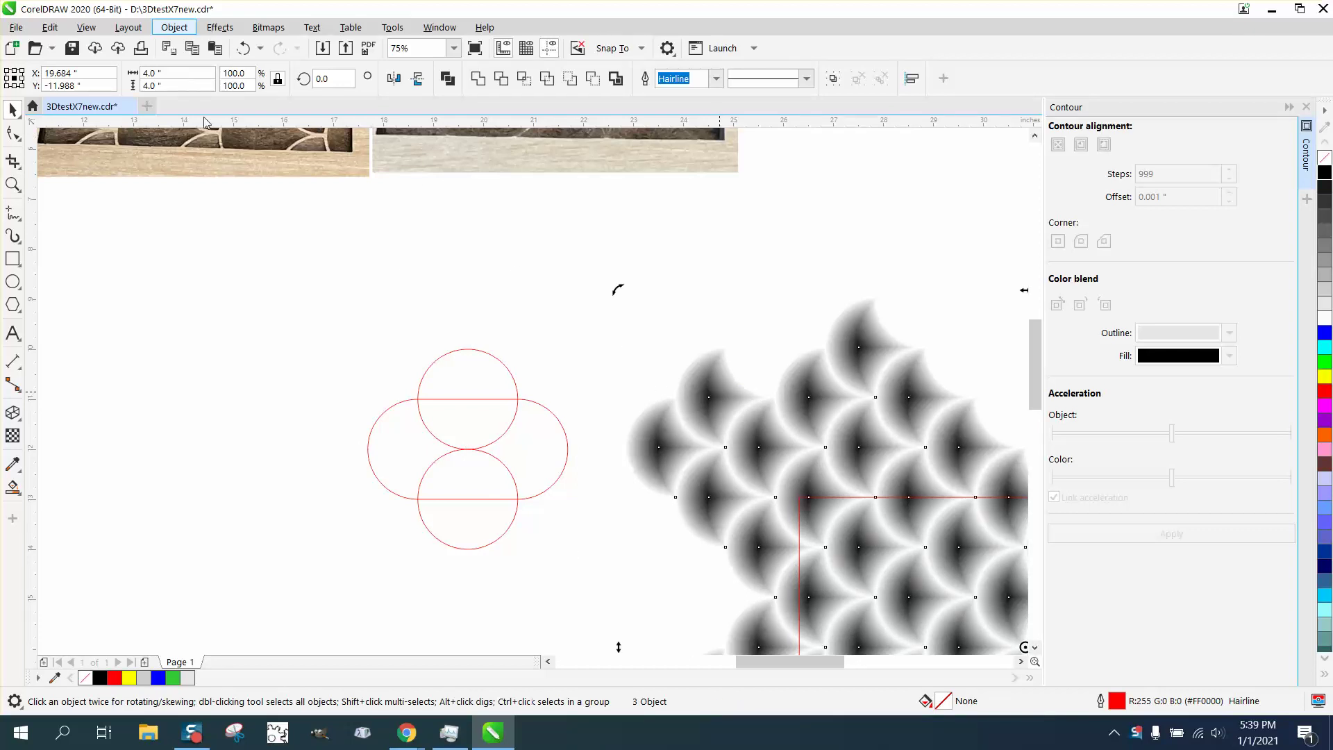
mouse_move(224, 309)
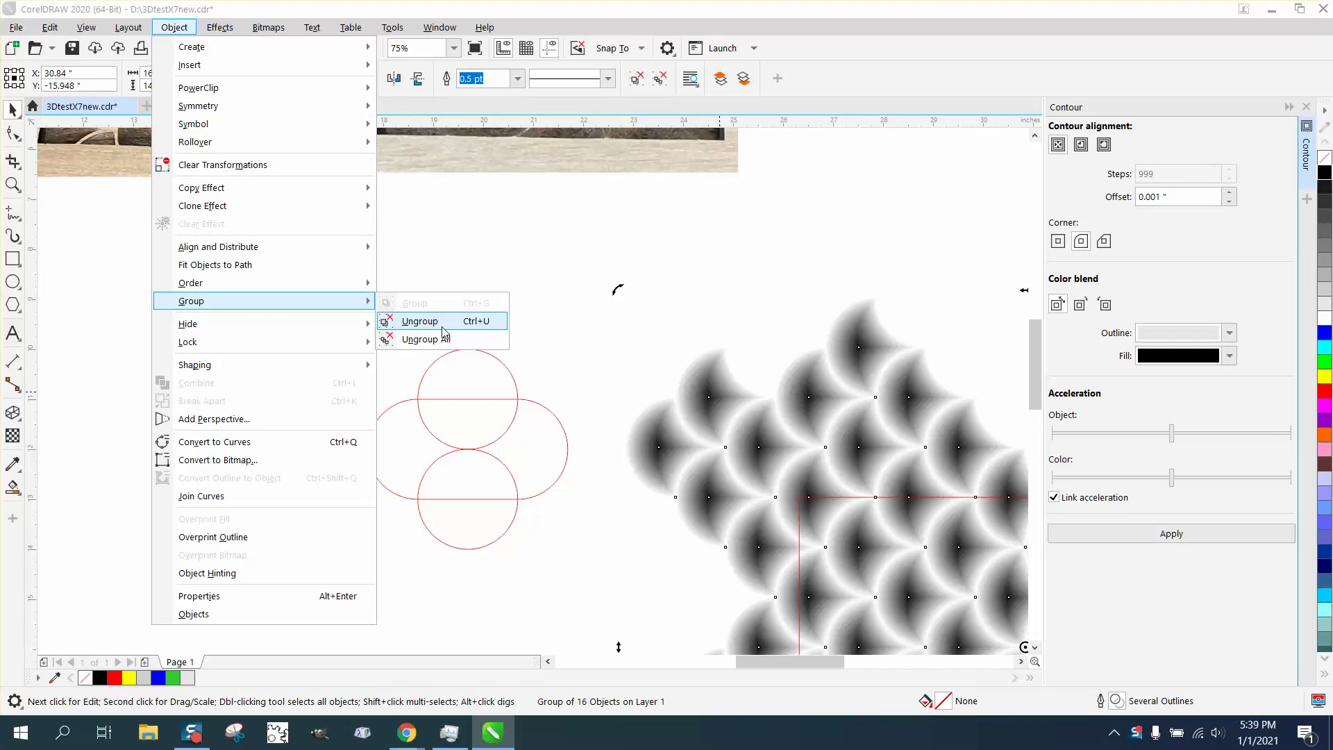
left_click(440, 321)
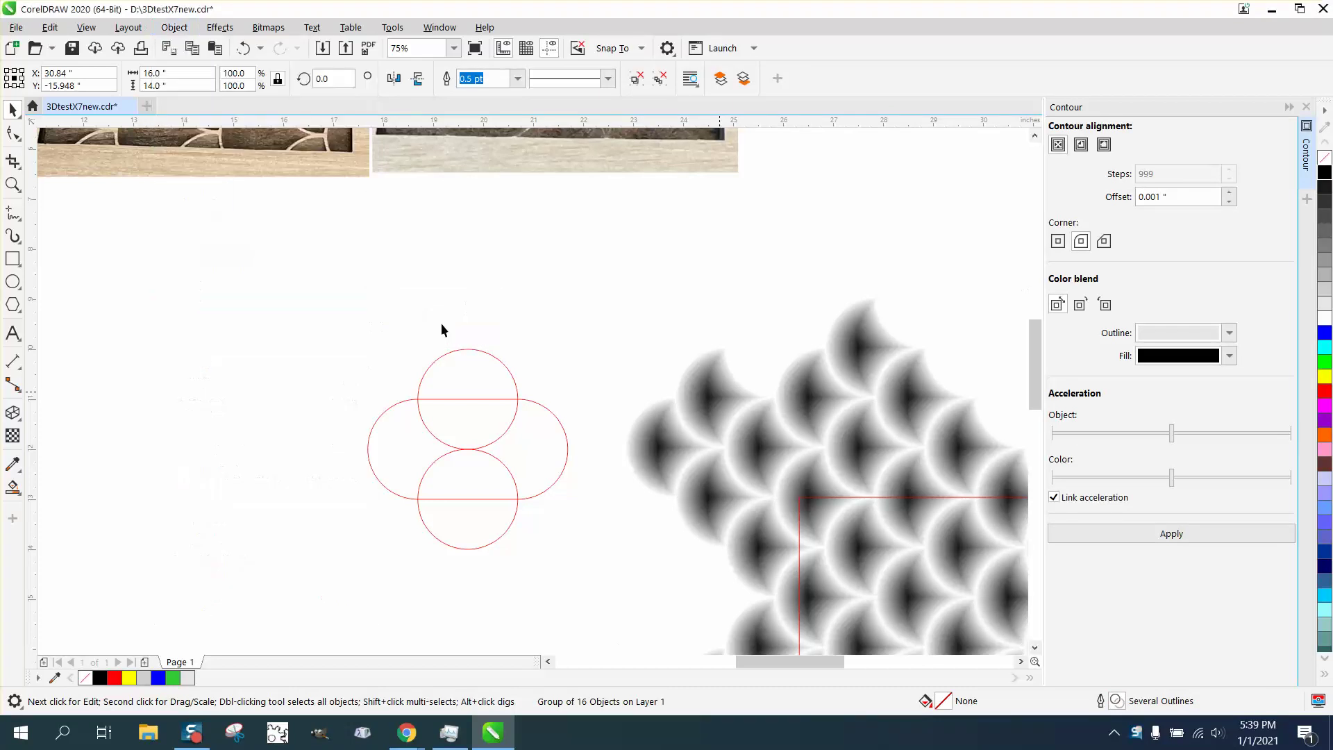
Move the four-scale group at the pattern's upper-left corner out to the empty area above the red circles
left_click(708, 325)
left_click(712, 393)
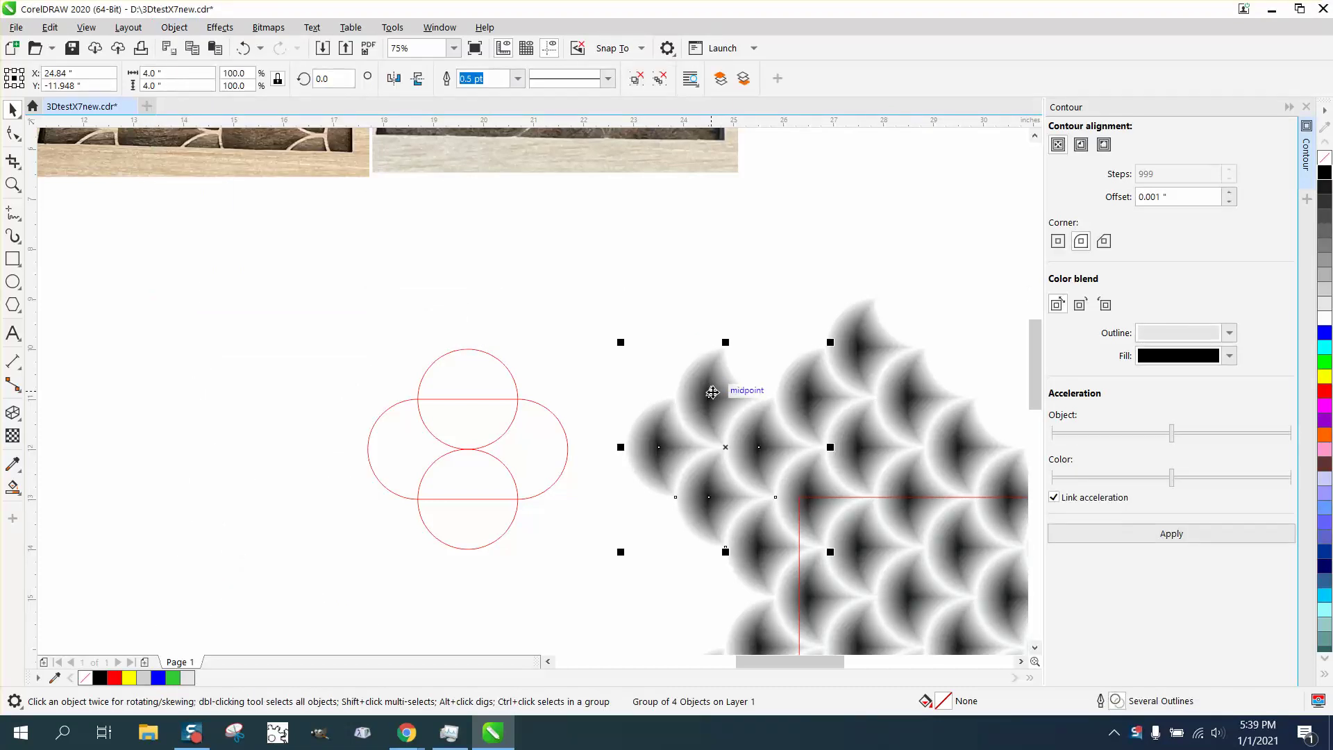
mouse_move(708, 386)
left_mouse_down()
mouse_move(470, 252)
mouse_move(323, 286)
left_mouse_up()
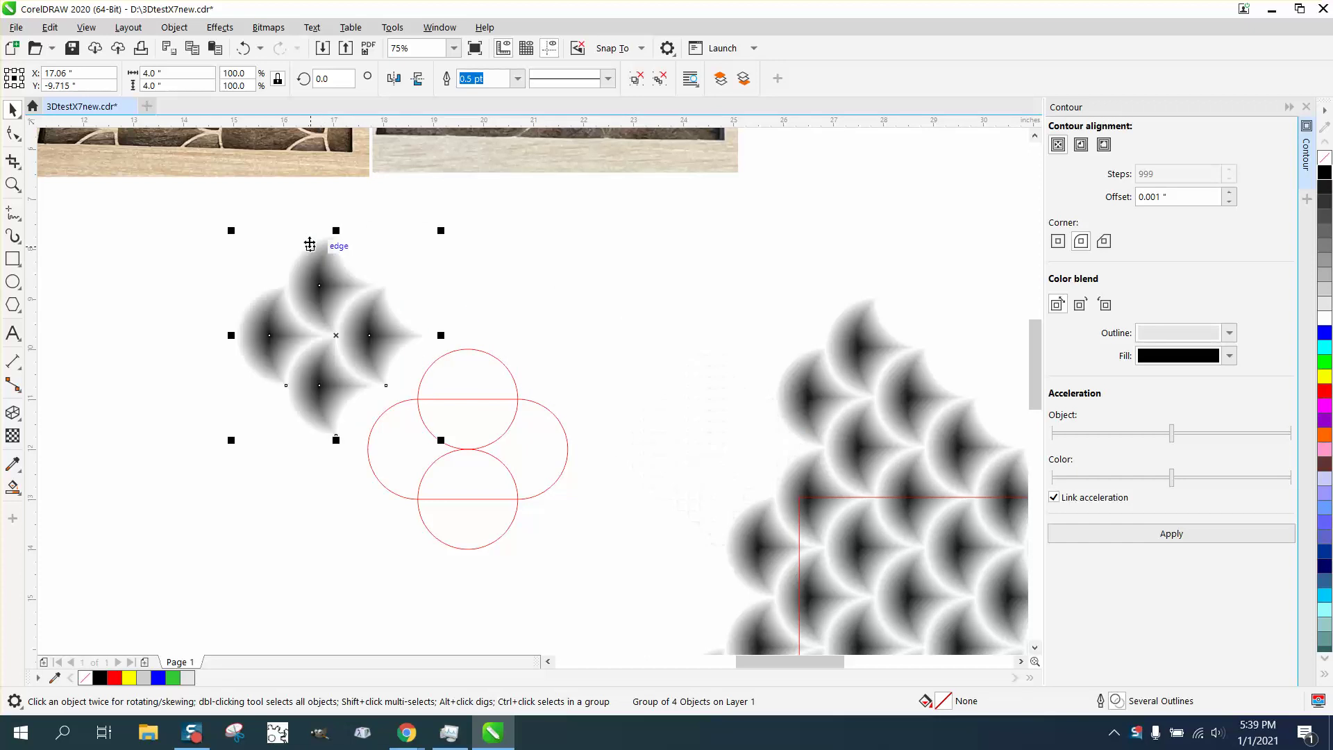
Ungroup the separated four-scale cluster and pull its leftmost scale out into empty space
left_click(185, 31)
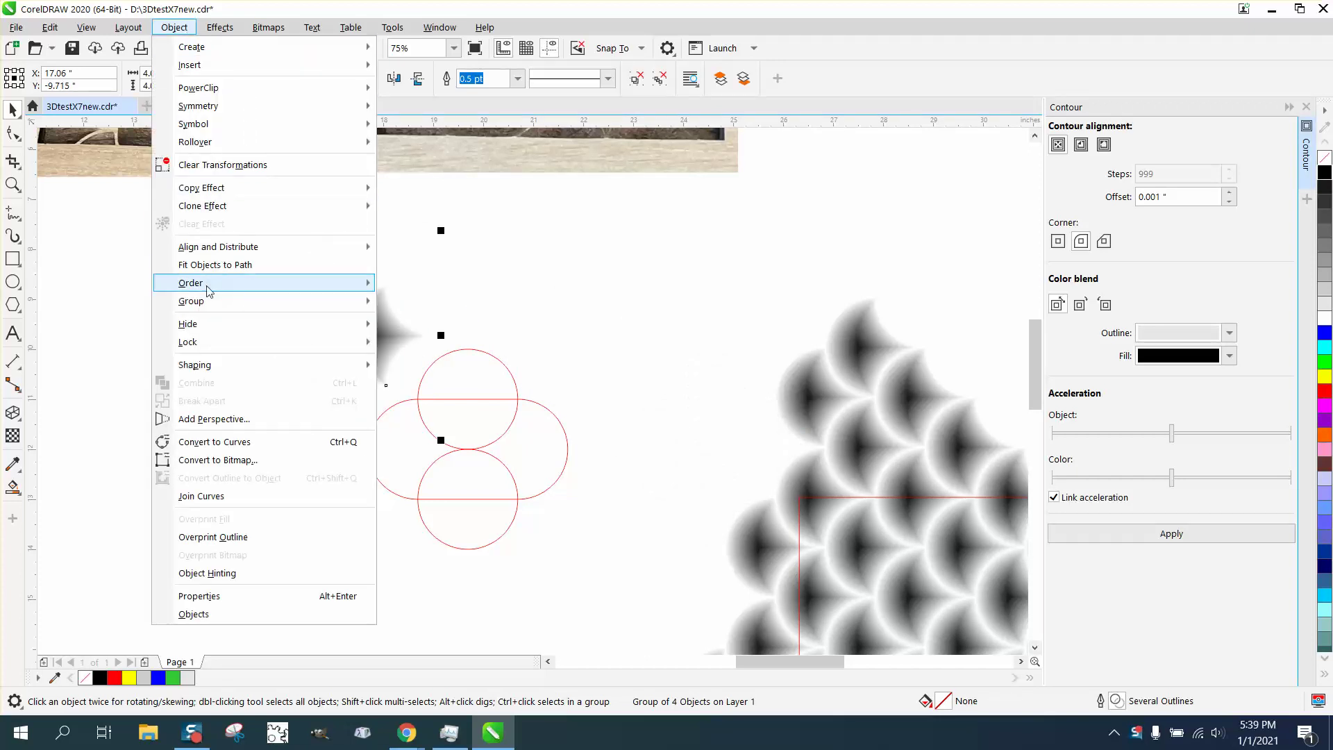
mouse_move(208, 300)
left_click(445, 321)
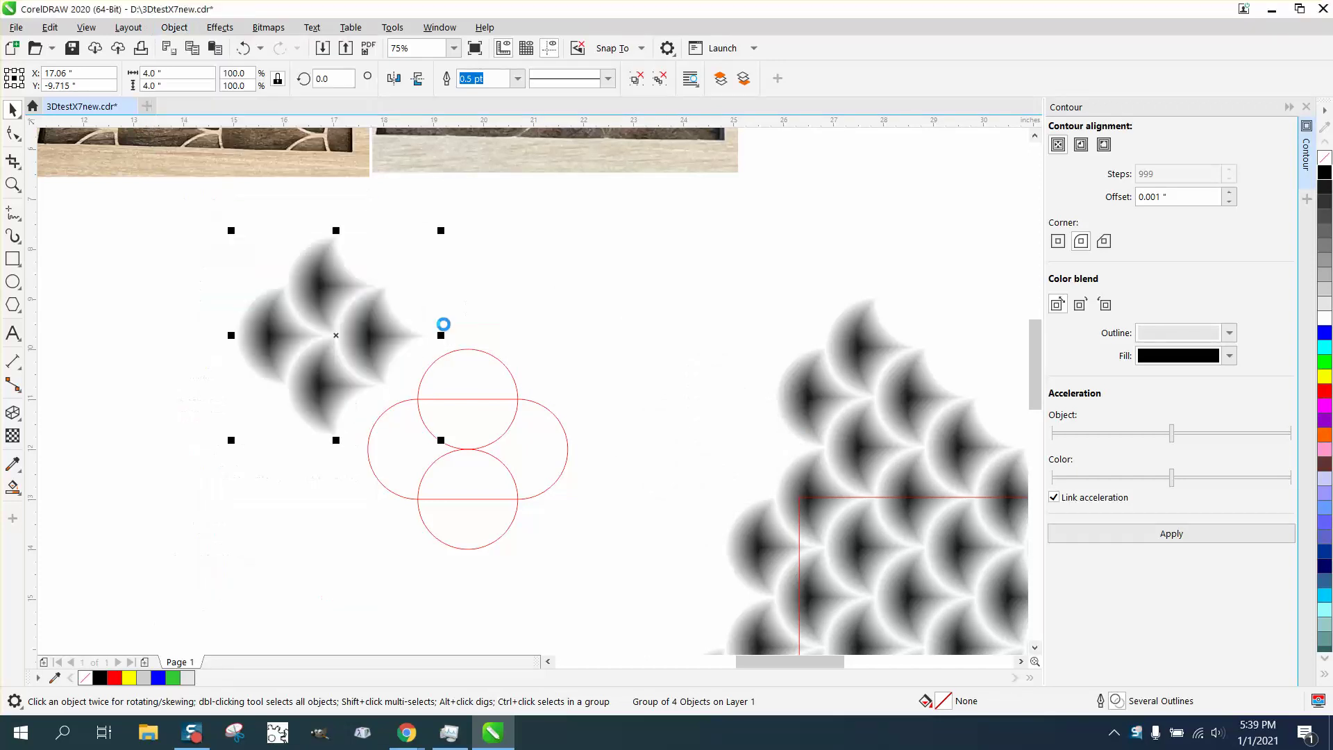
left_click(467, 287)
left_click_drag(277, 328, 607, 318)
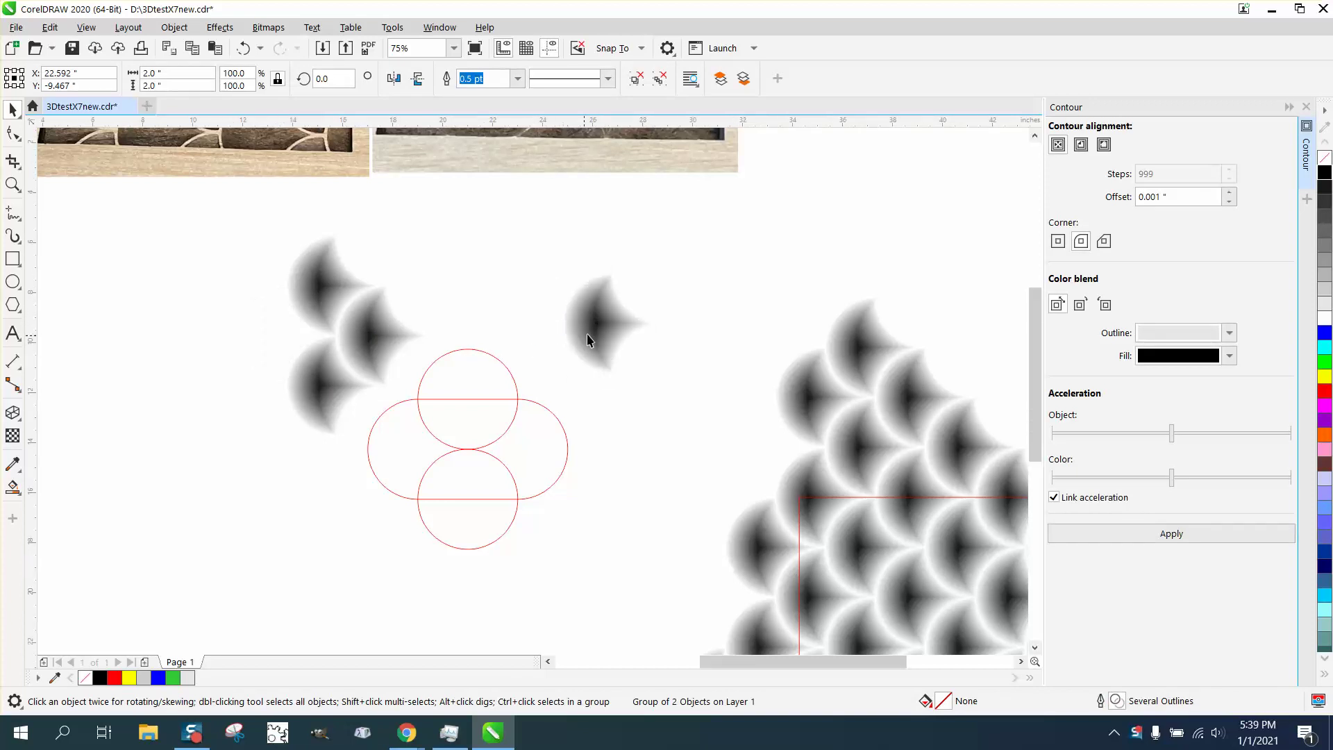
Move the single scale clear of the other artwork, then delete the red circles, the leftover scales and the large pattern
scroll(585, 336, "down", 2)
left_click_drag(606, 334, 604, 333)
left_click_drag(501, 329, 667, 207)
left_click_drag(336, 282, 896, 630)
left_click_drag(823, 571, 824, 570)
key("Delete")
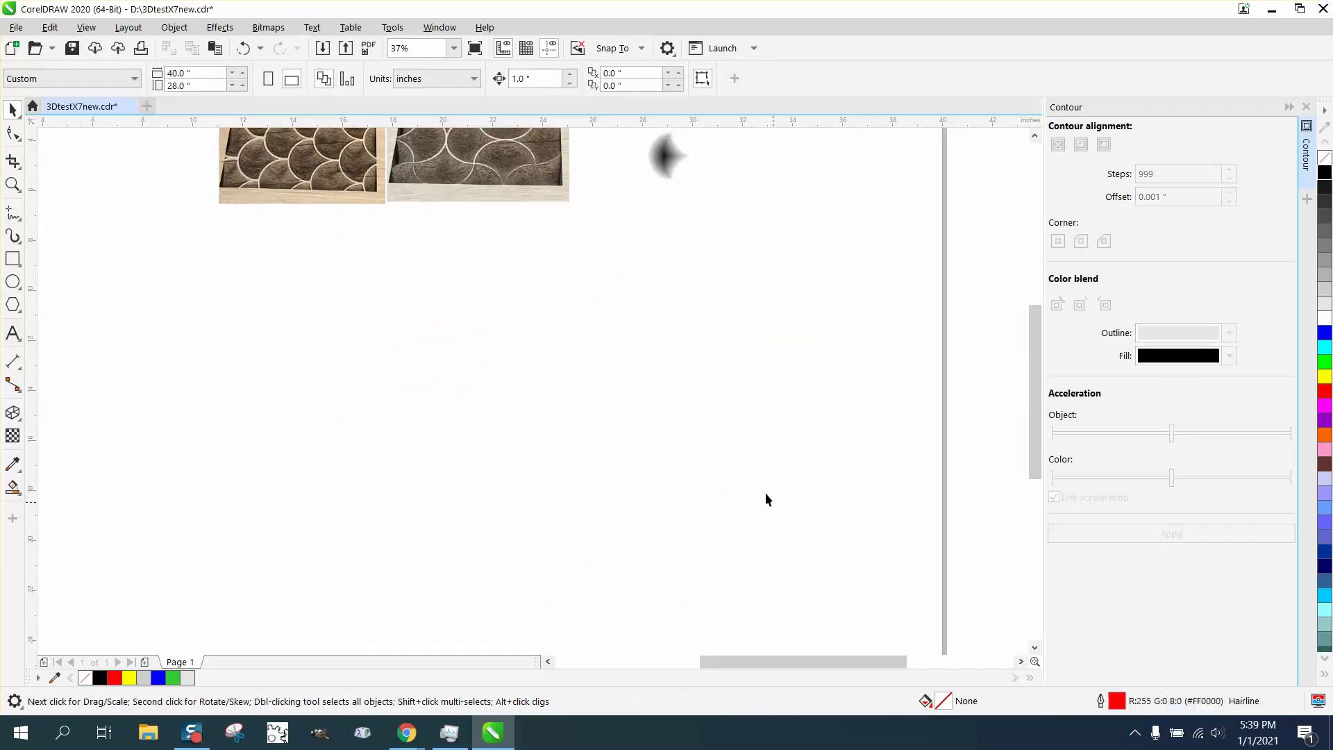
Move the remaining single scale into the empty area beneath the two reference photos
left_click_drag(676, 160, 482, 303)
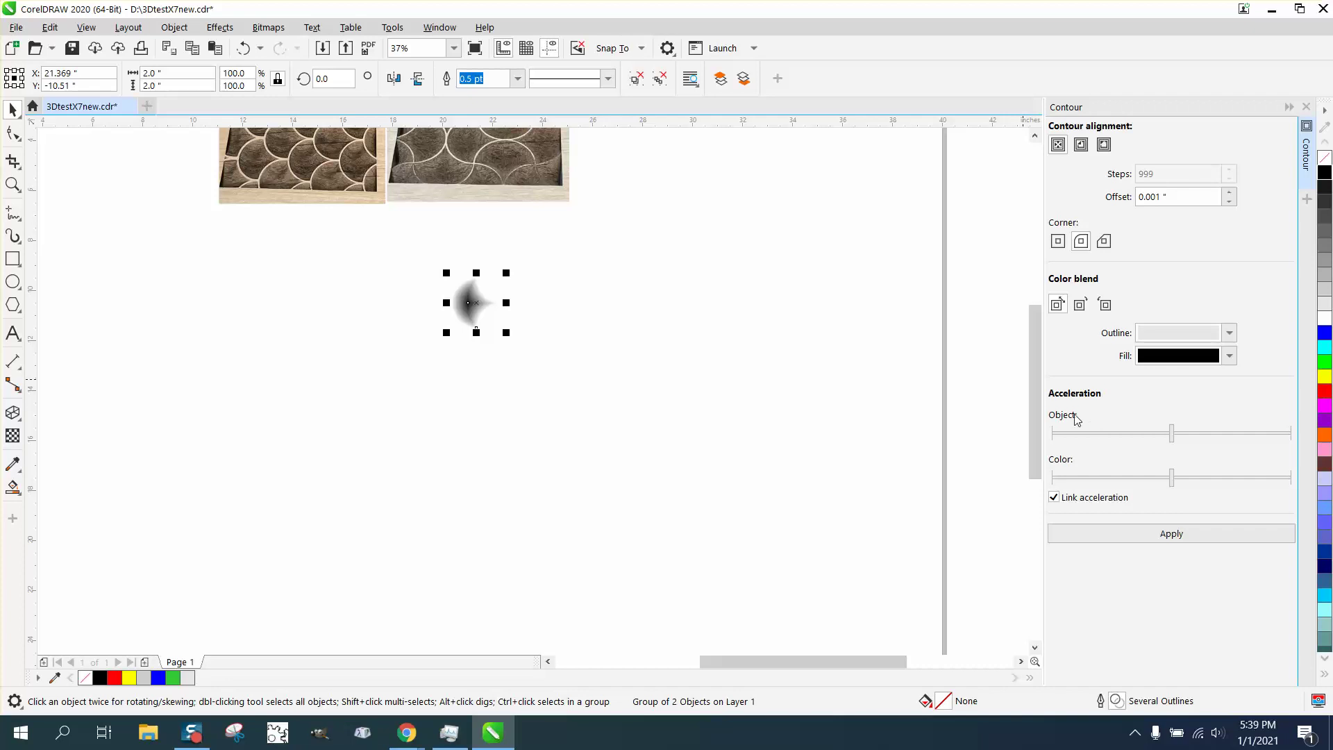
left_click_drag(1039, 406, 1035, 387)
left_click(628, 322)
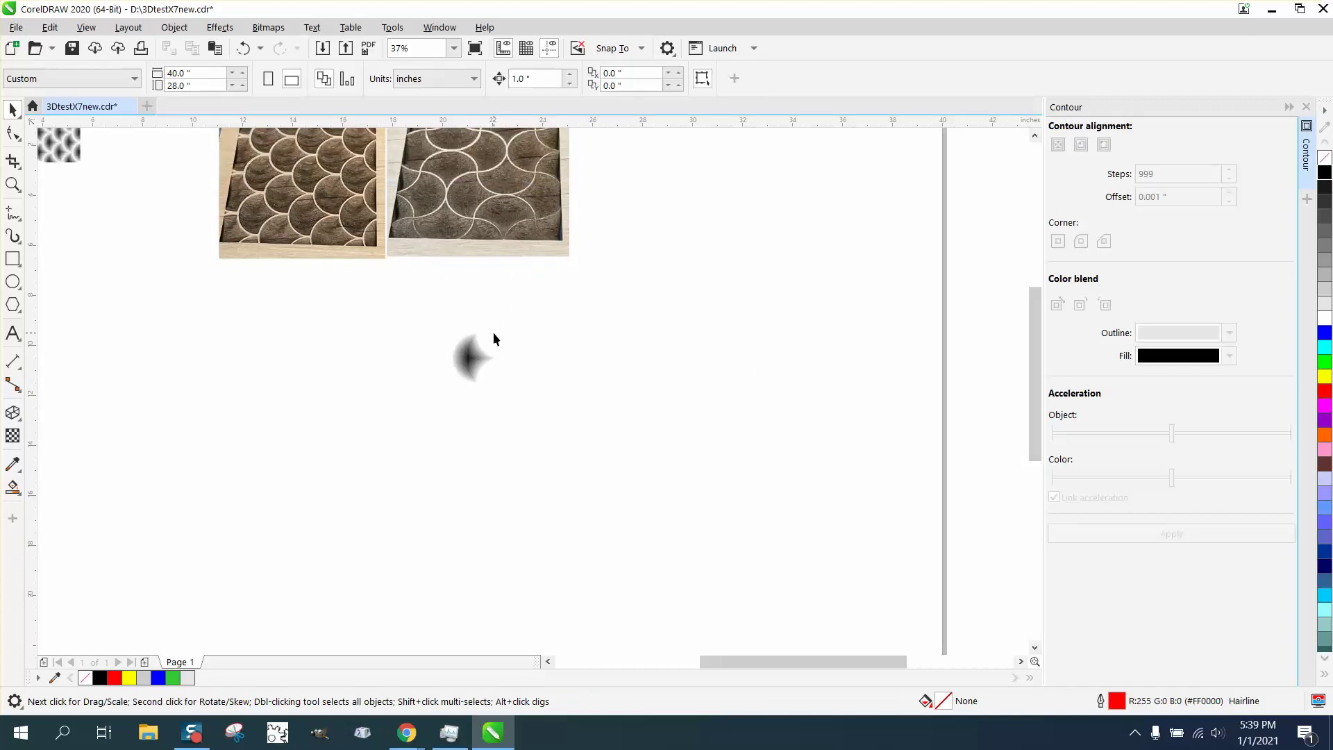
Duplicate the single scale 2 inches to its right and mirror the copy horizontally so the two points face each other
left_click(476, 354)
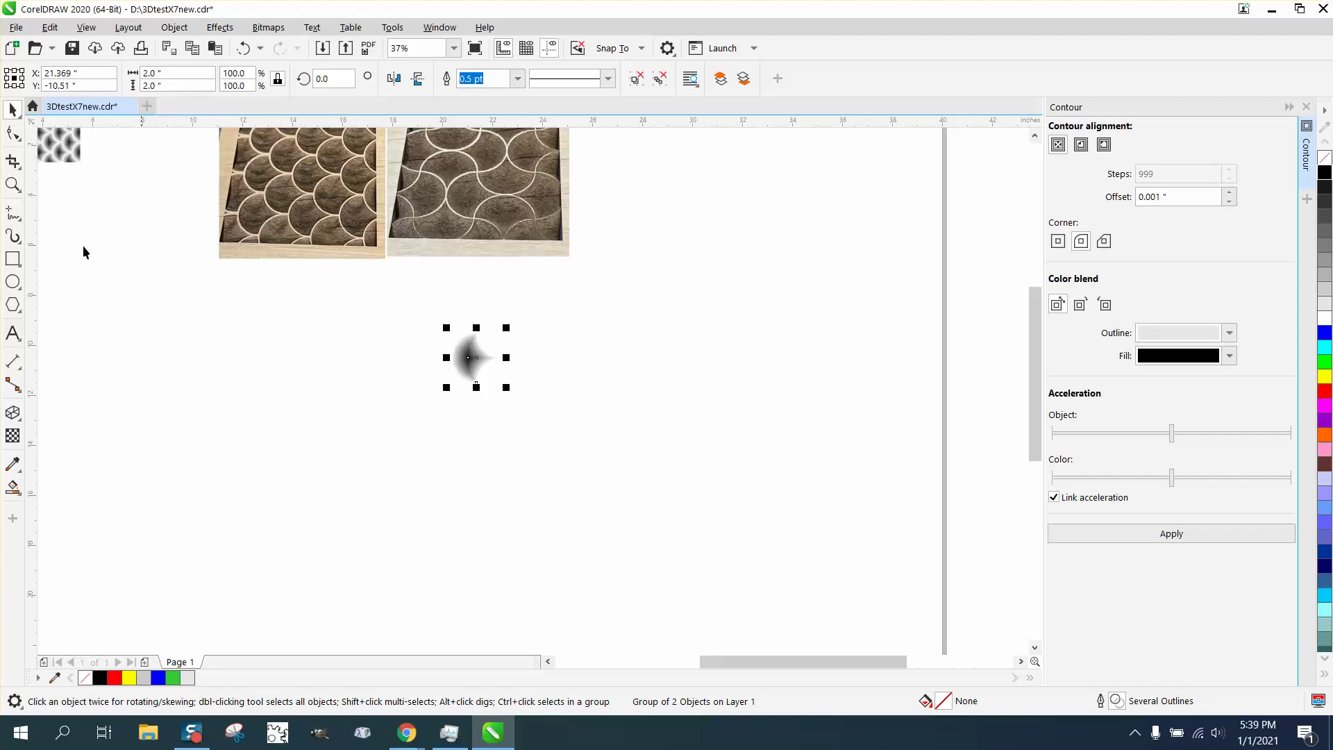
left_click(13, 184)
left_click_drag(385, 311, 601, 422)
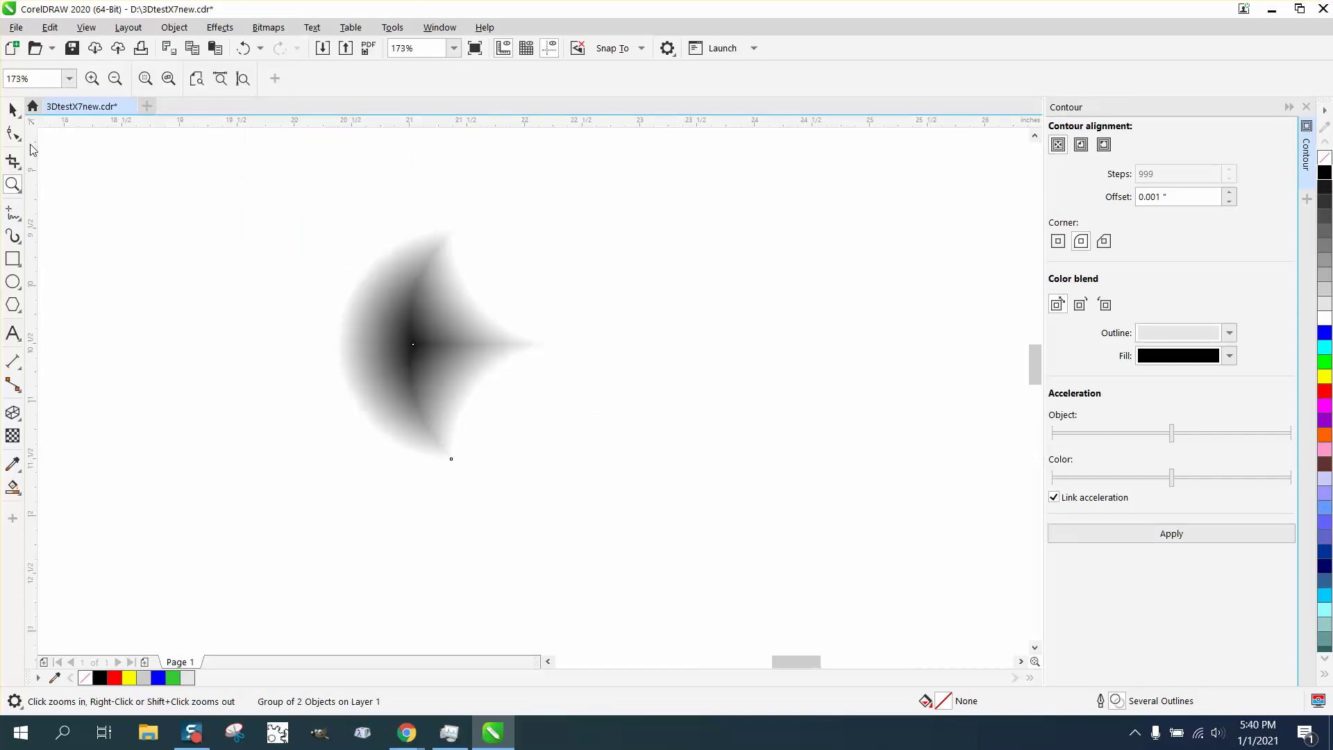
key("space")
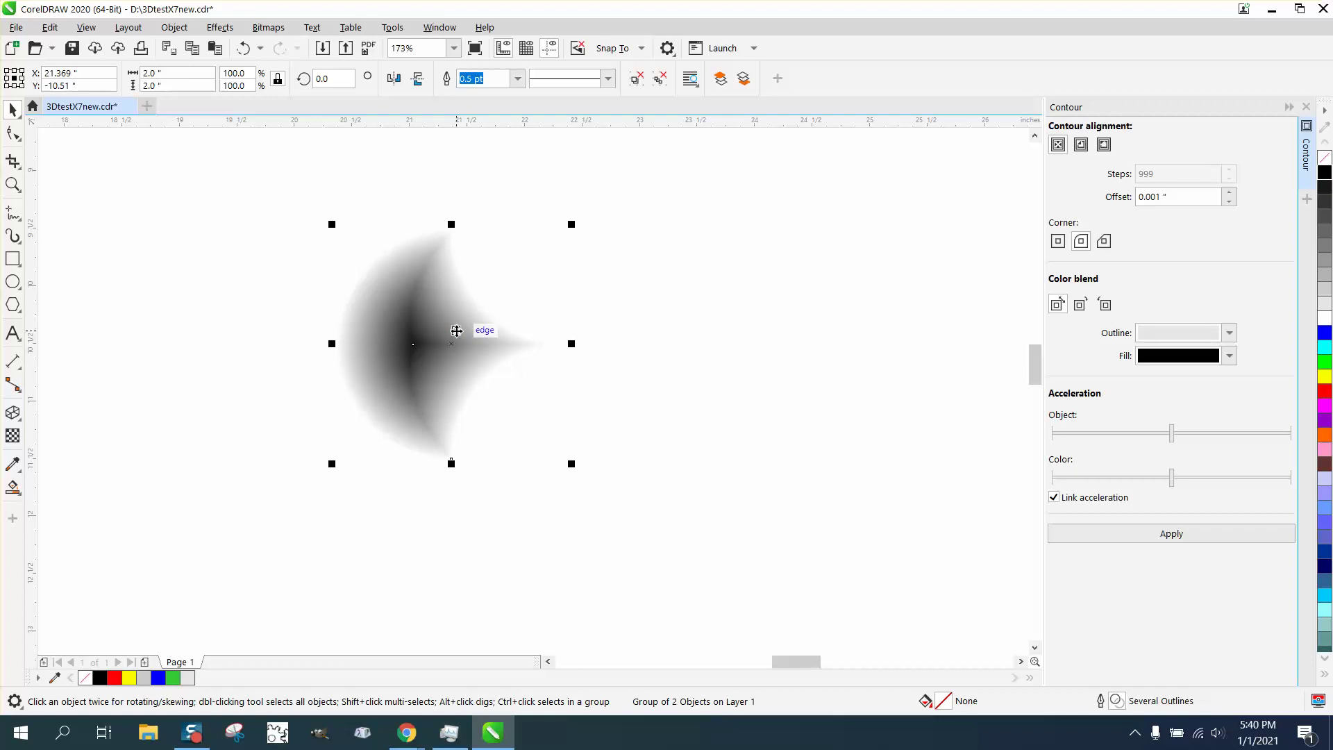
key("ctrl+d")
key("Page_Down")
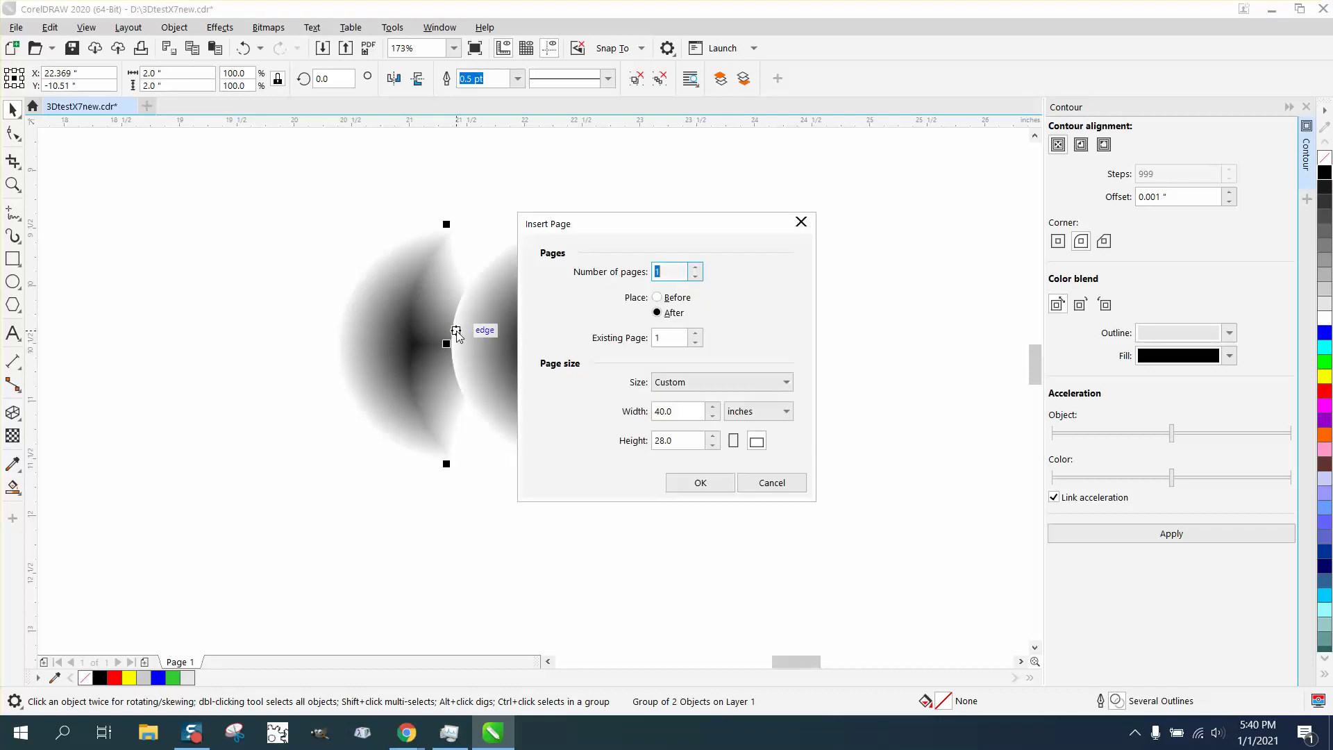
left_click(768, 481)
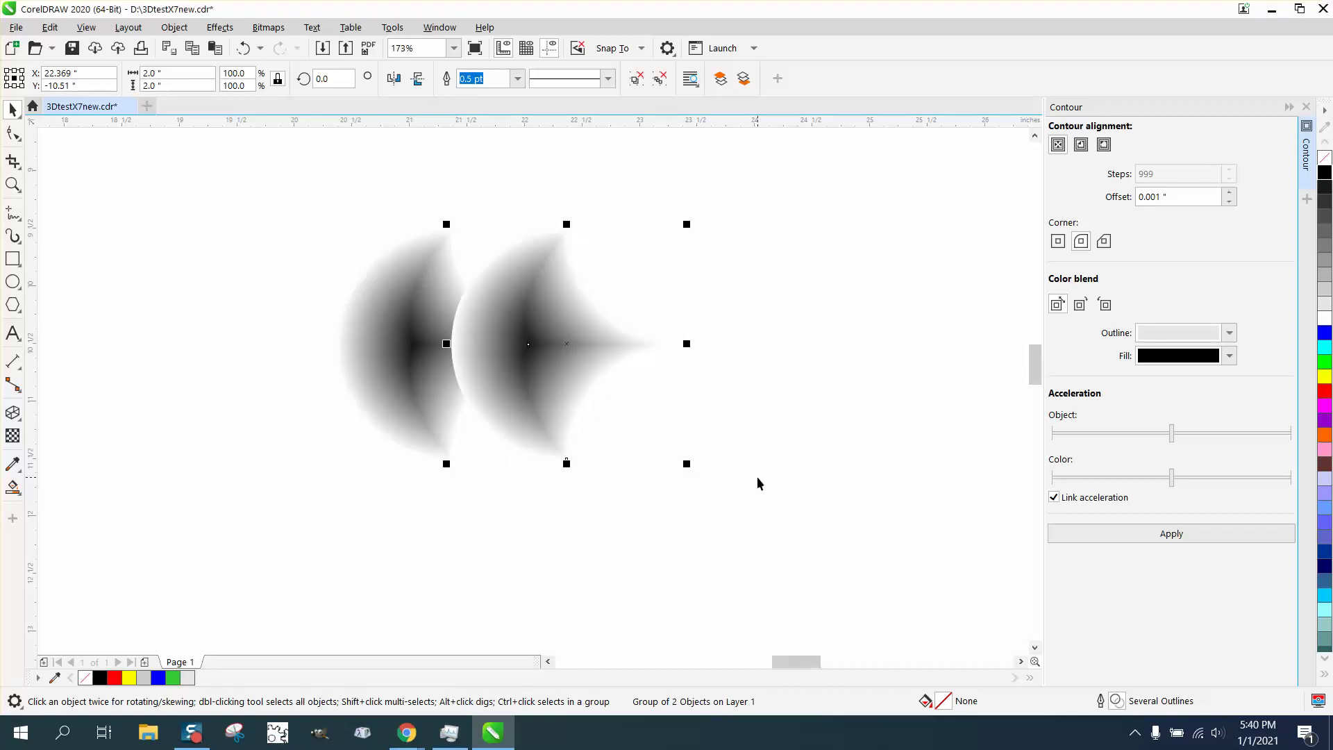
key("Right")
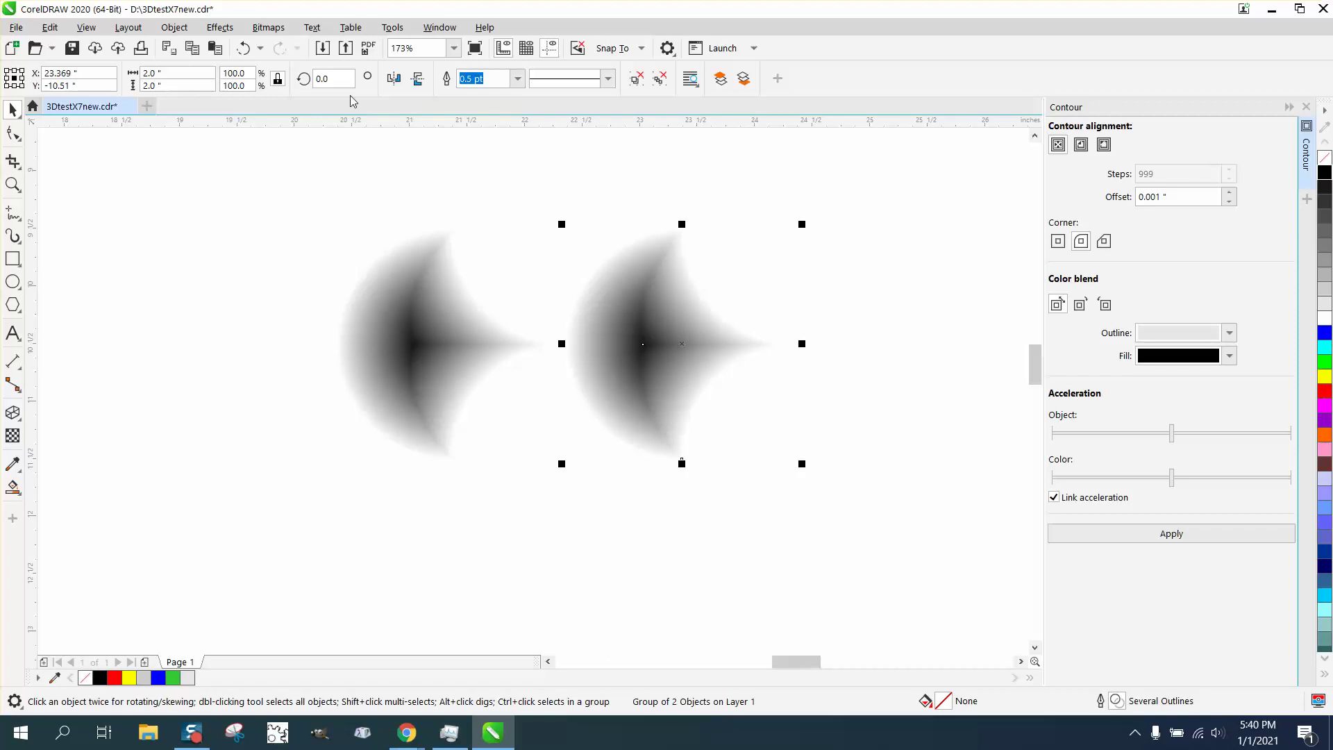
left_click(394, 78)
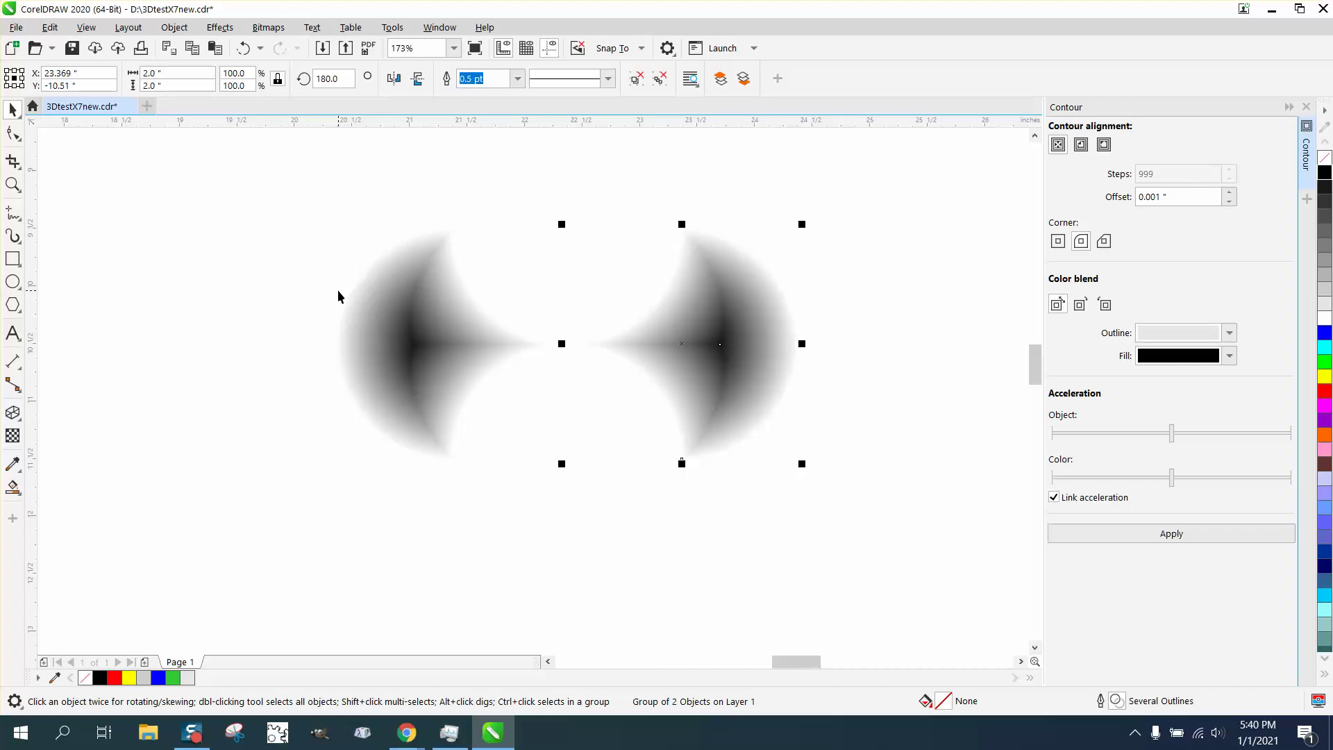
Make a copy of the left scale rotated 90 degrees and place it 1 inch right and 1 inch up, between the pair
left_click(411, 310)
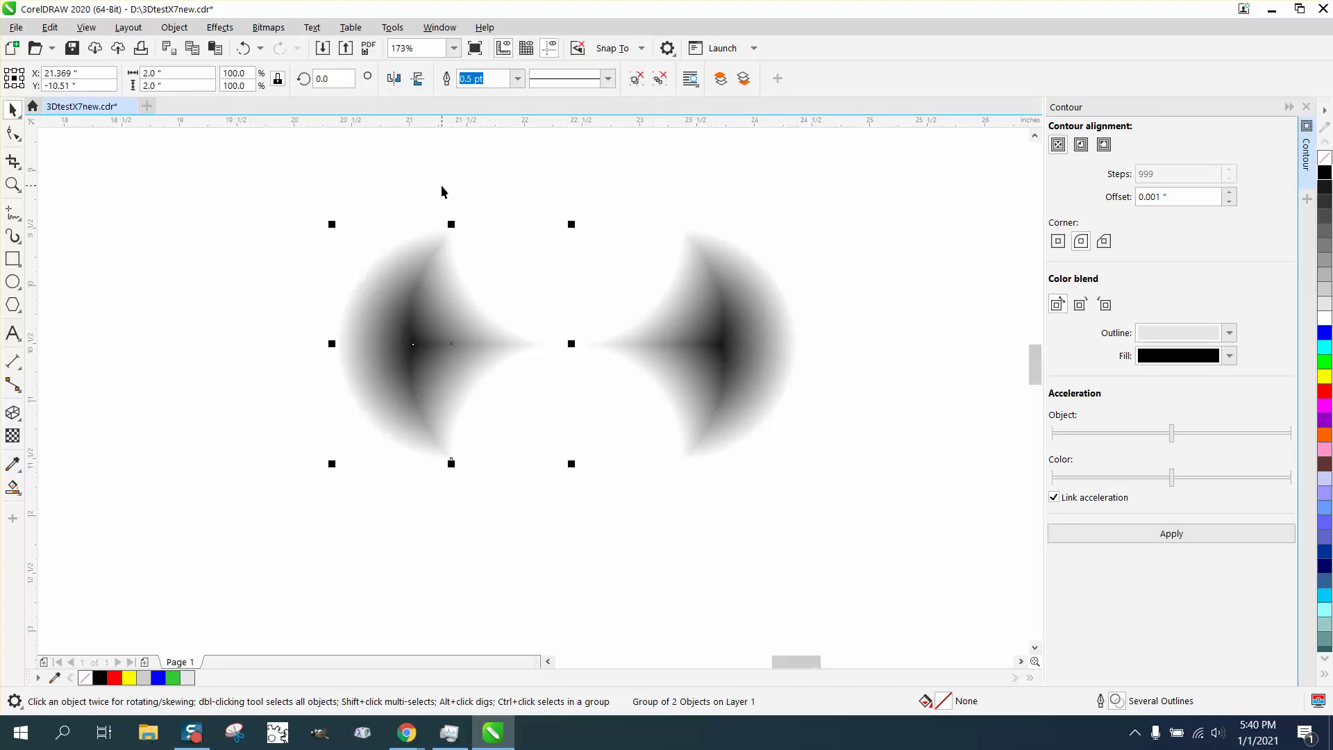
left_click(346, 81)
type("90")
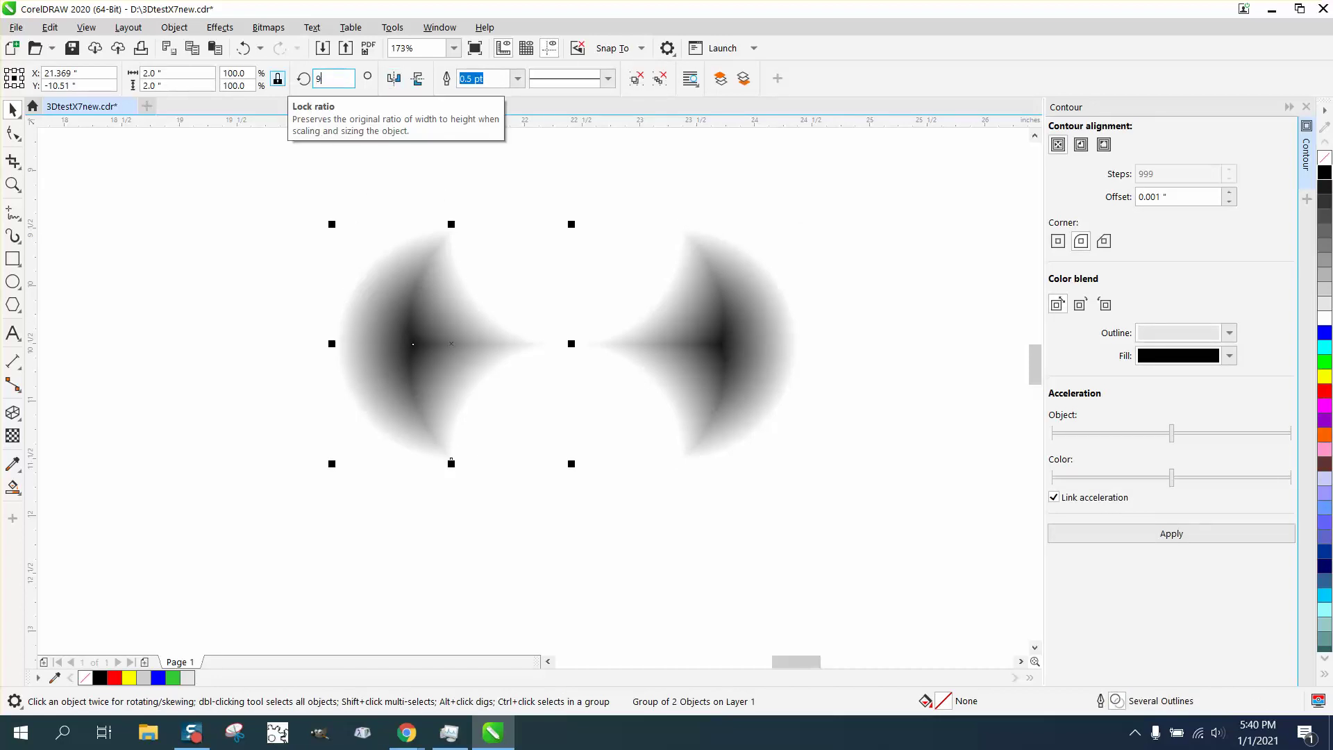
key("Return")
key("Right")
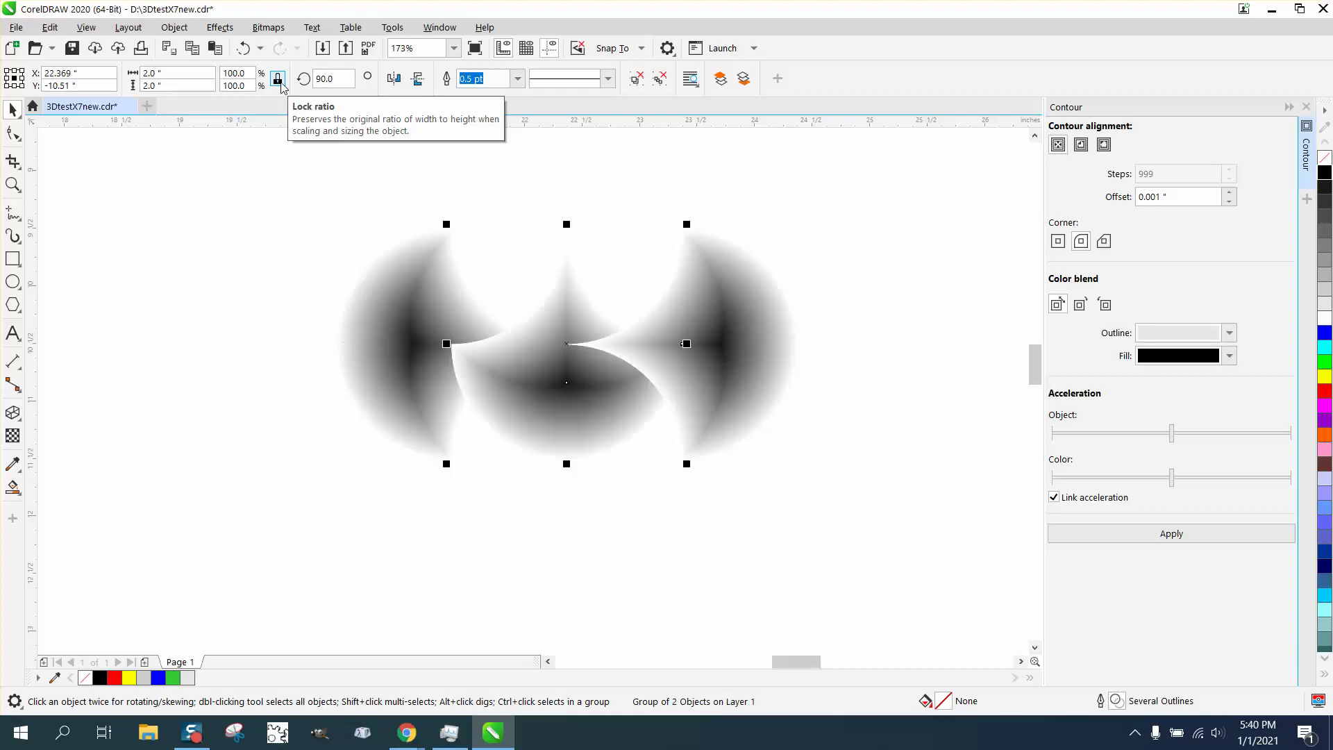
key("Up")
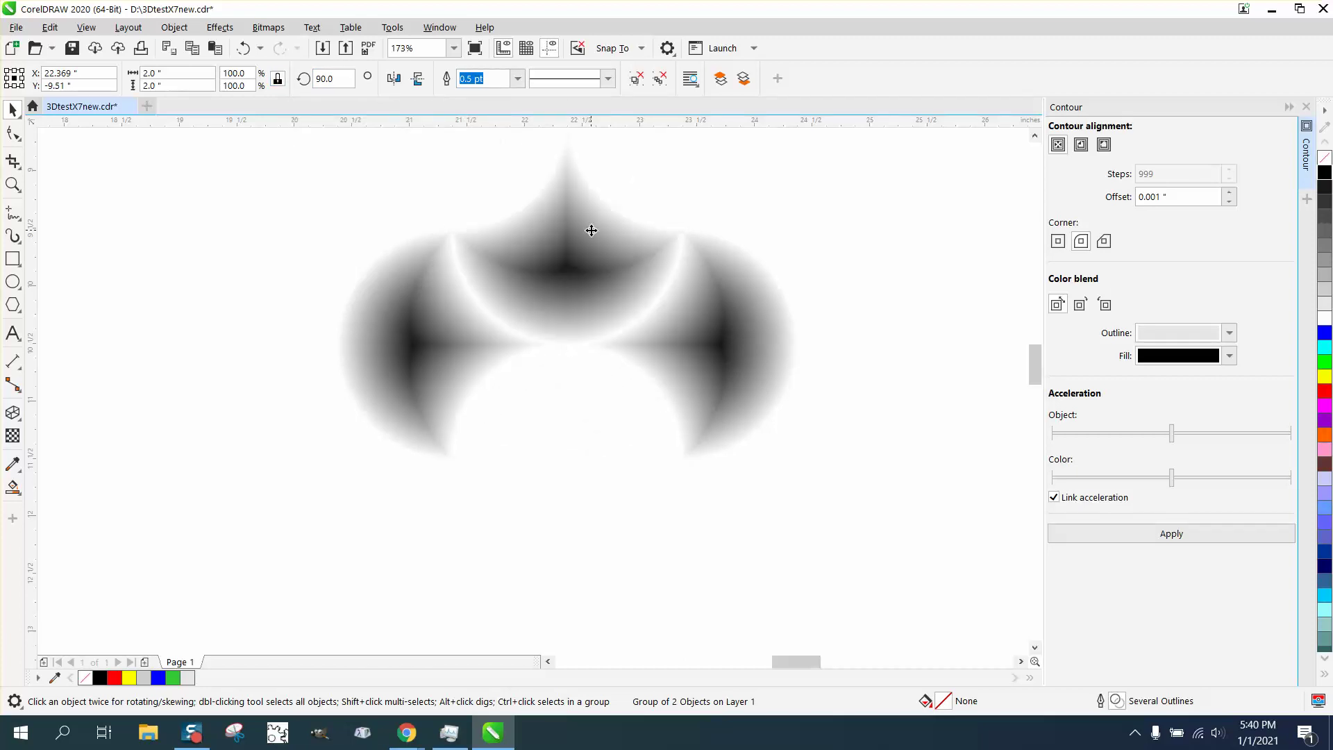
Make a vertically mirrored copy of the upper scale and place it 2 inches below, closing the four-piece motif
left_click(591, 230)
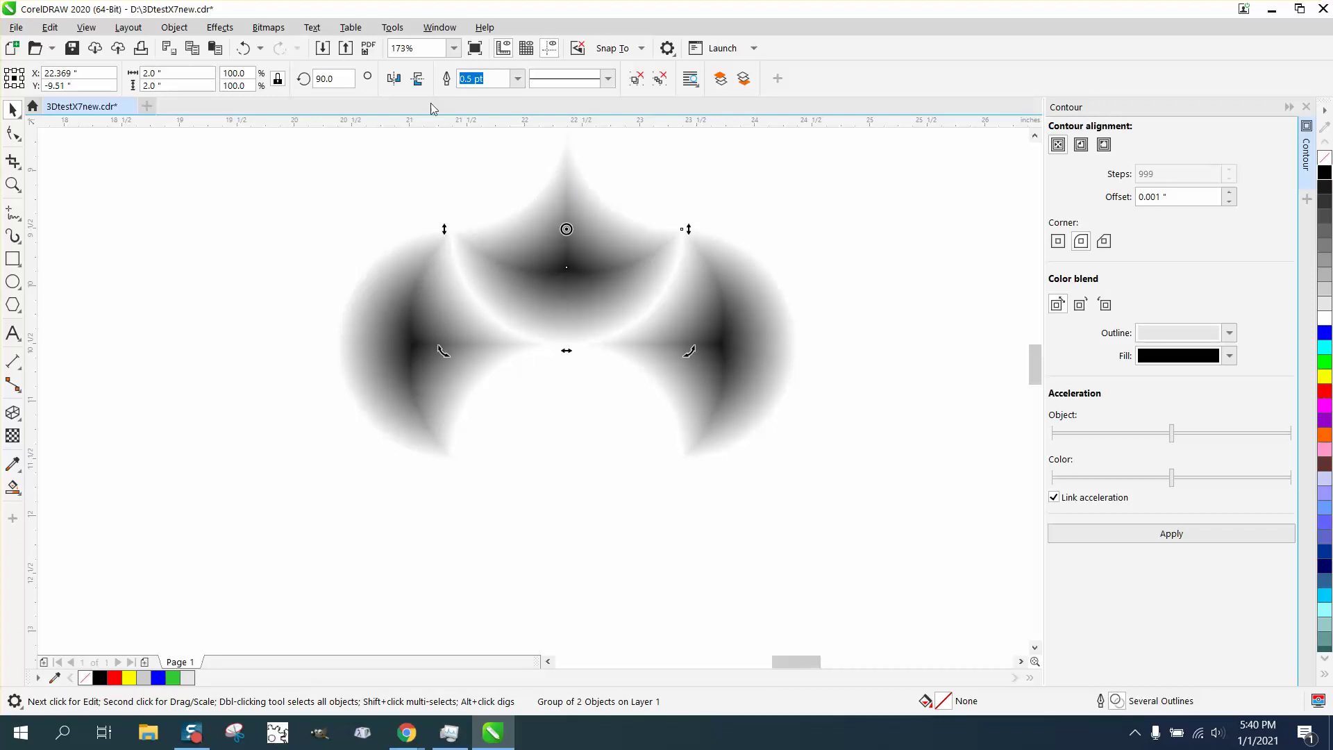
left_click(417, 79)
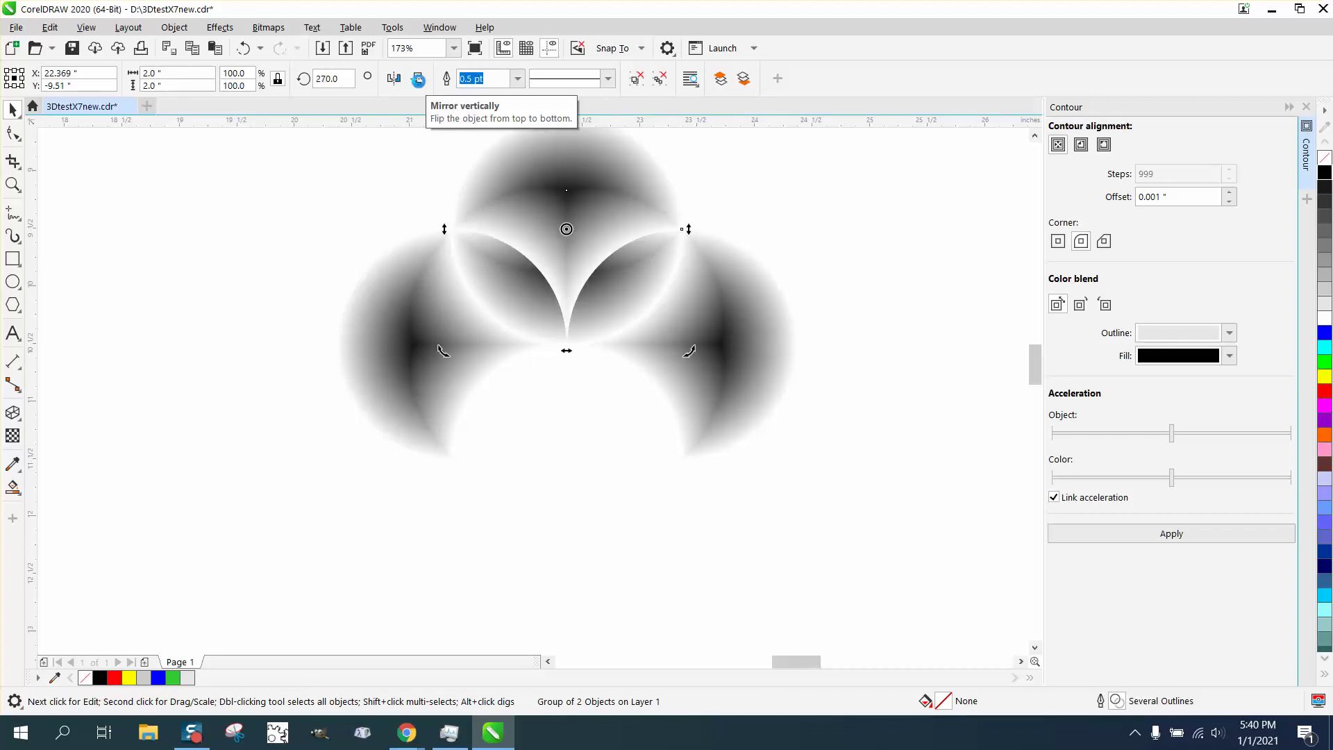
key("Down")
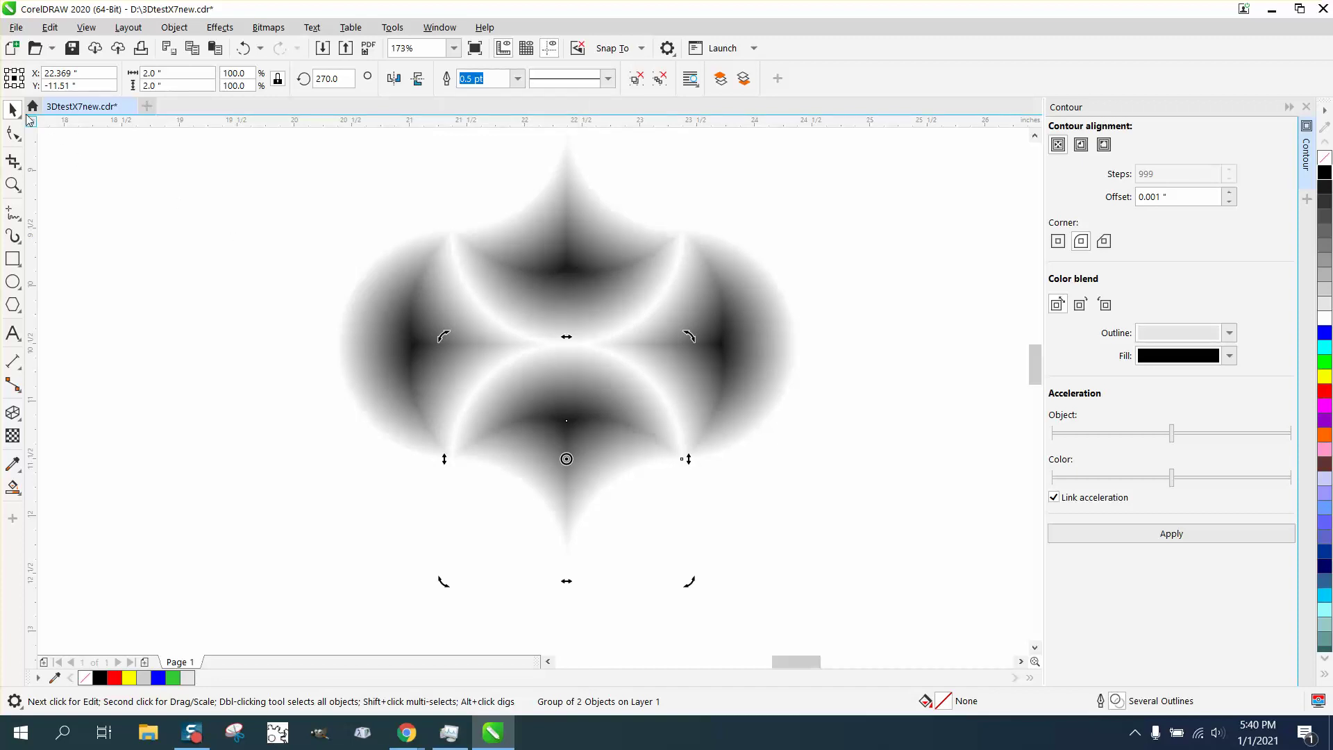
Select all four scales of the motif and group them
scroll(297, 215, "down", 3)
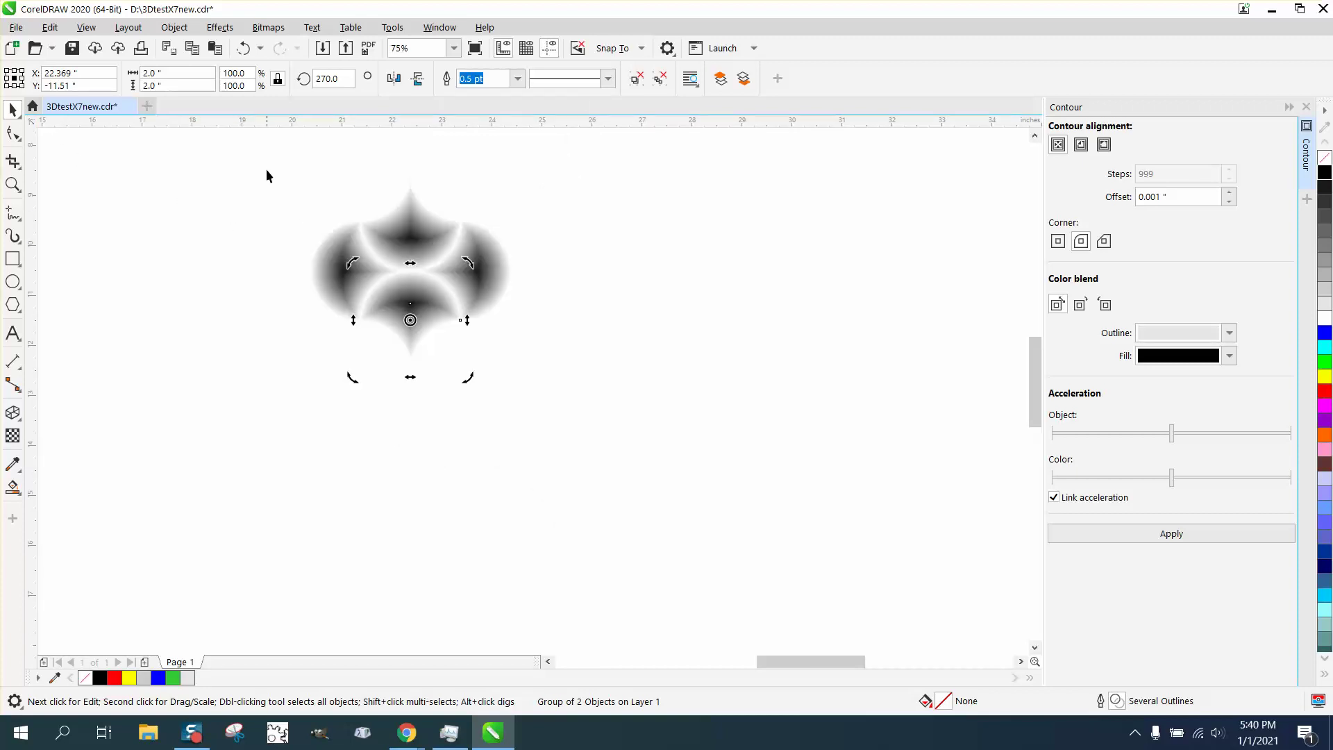
left_click_drag(267, 175, 608, 399)
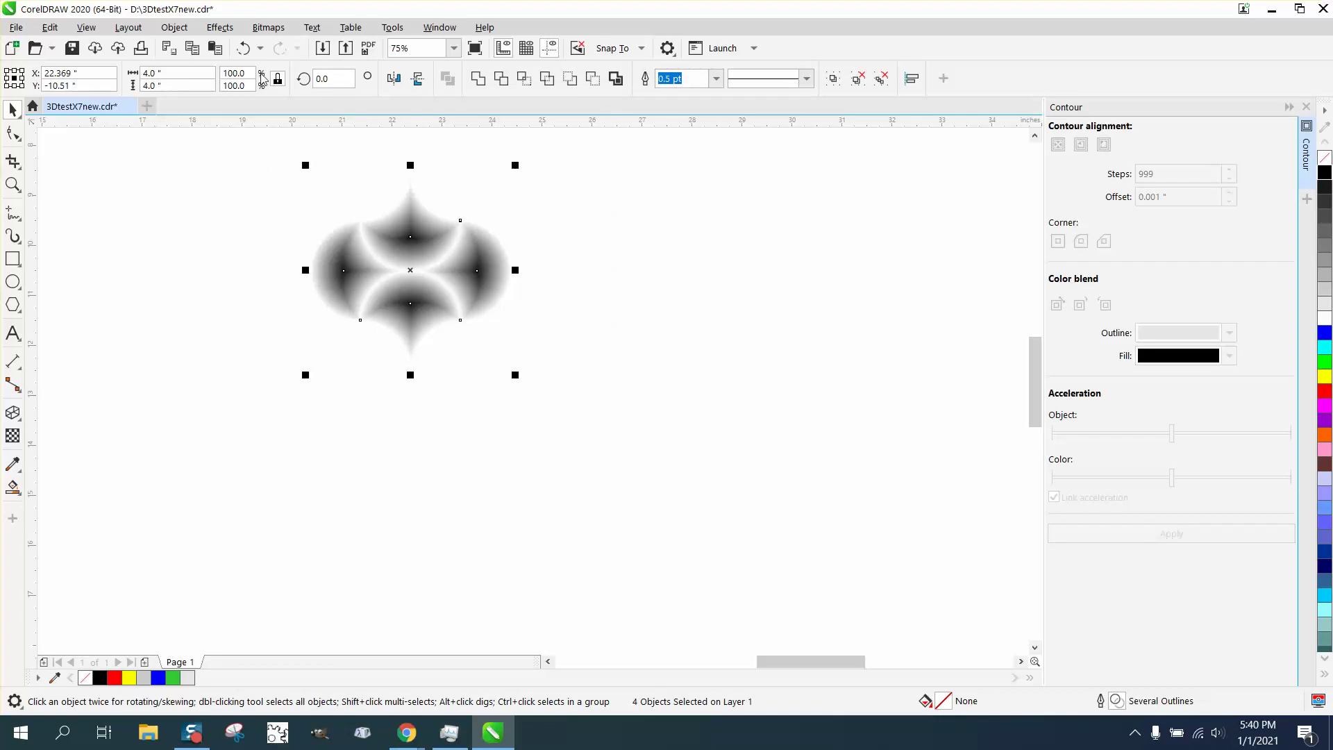
key("ctrl+z")
left_click_drag(281, 188, 527, 313)
left_click_drag(247, 154, 599, 381)
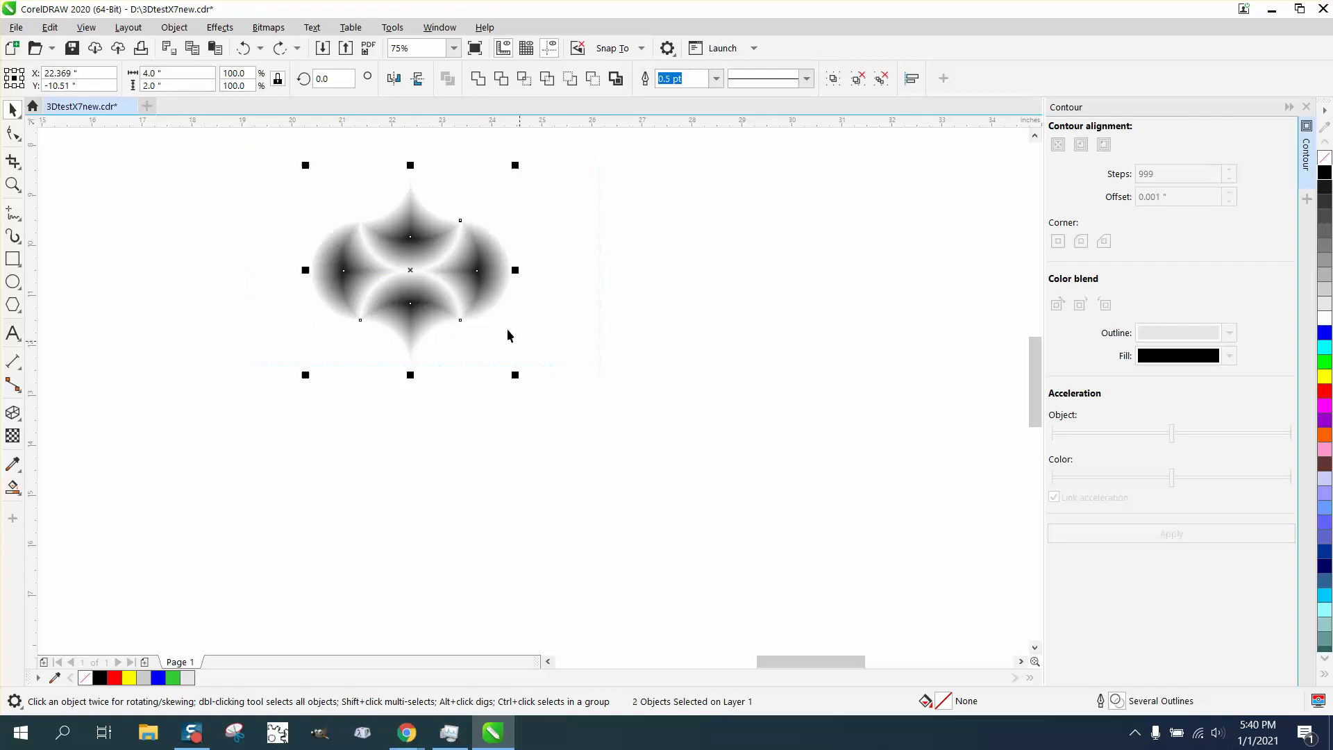
left_click(441, 195)
left_click(411, 182)
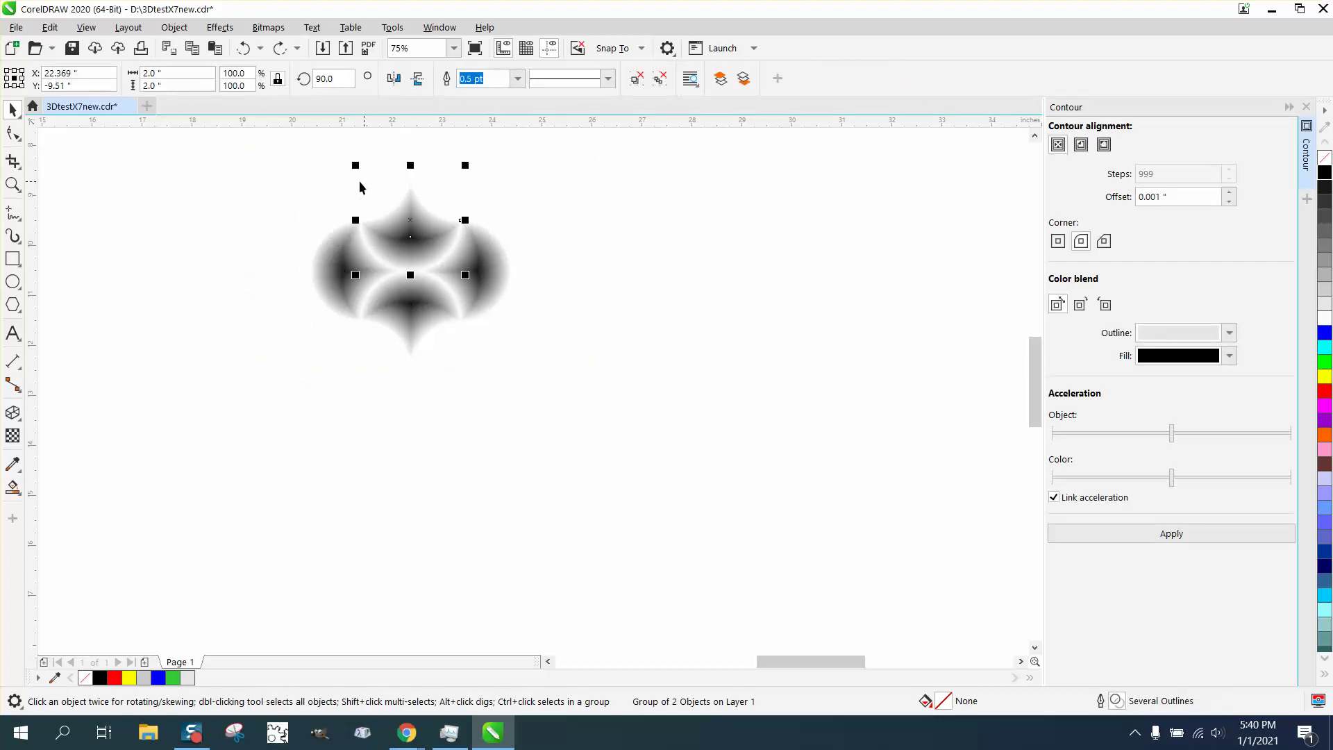
left_click_drag(271, 149, 622, 404)
left_click(174, 28)
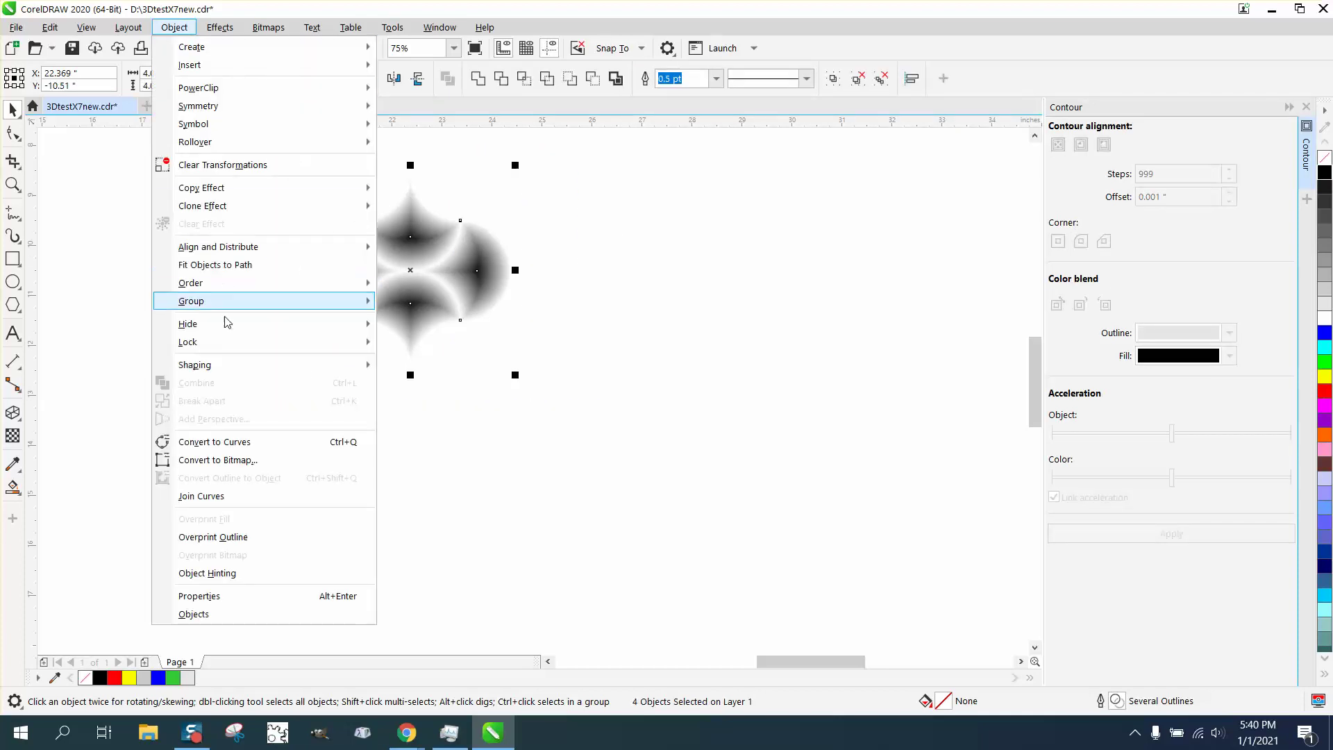
mouse_move(224, 306)
left_click(394, 301)
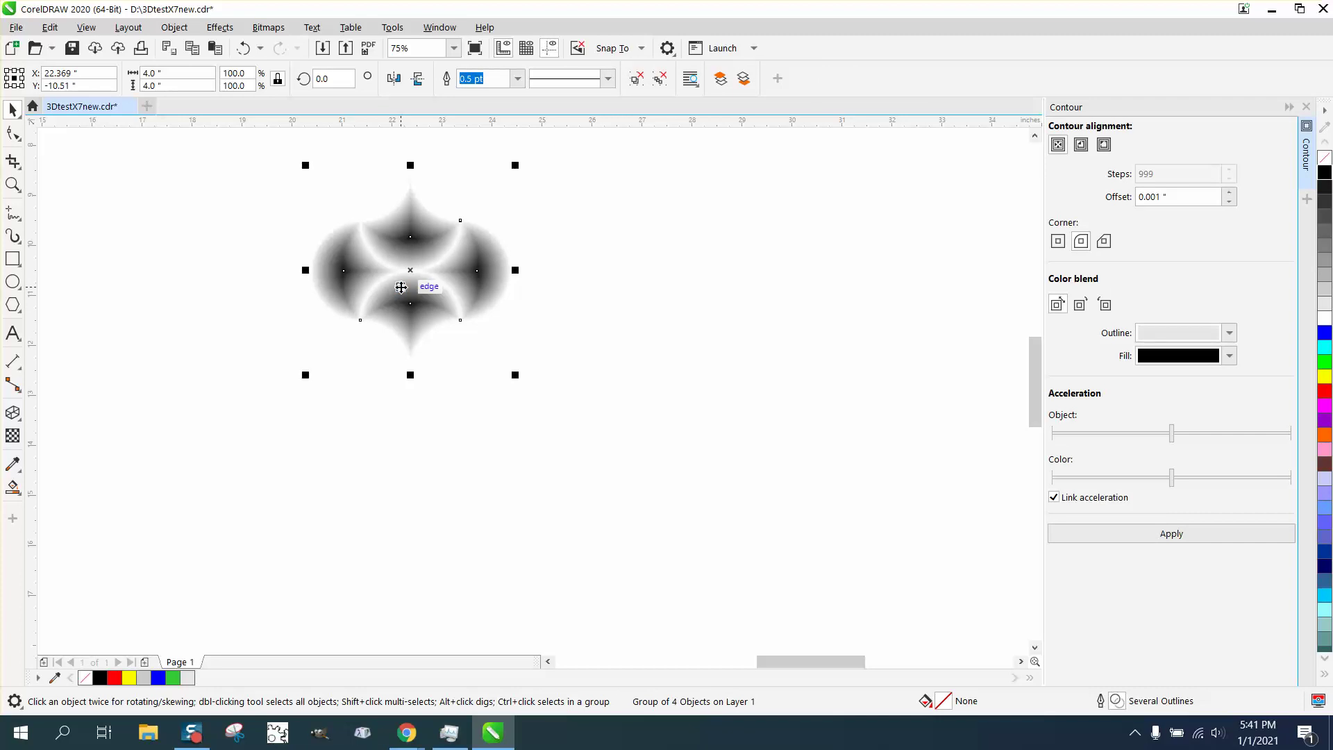
Duplicate the four-scale group and place the copy 2 inches to the right and 2 inches down
key("ctrl+d")
key("Right")
key("Down")
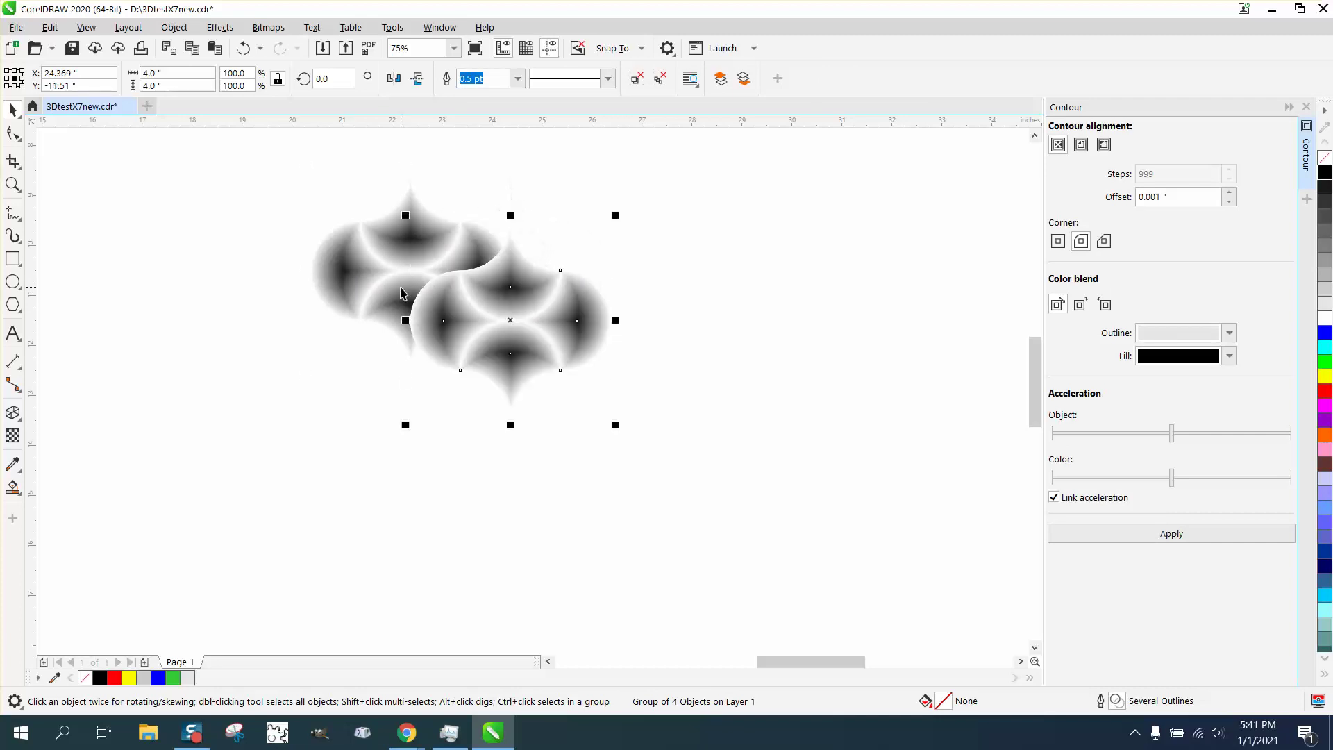
key("Down")
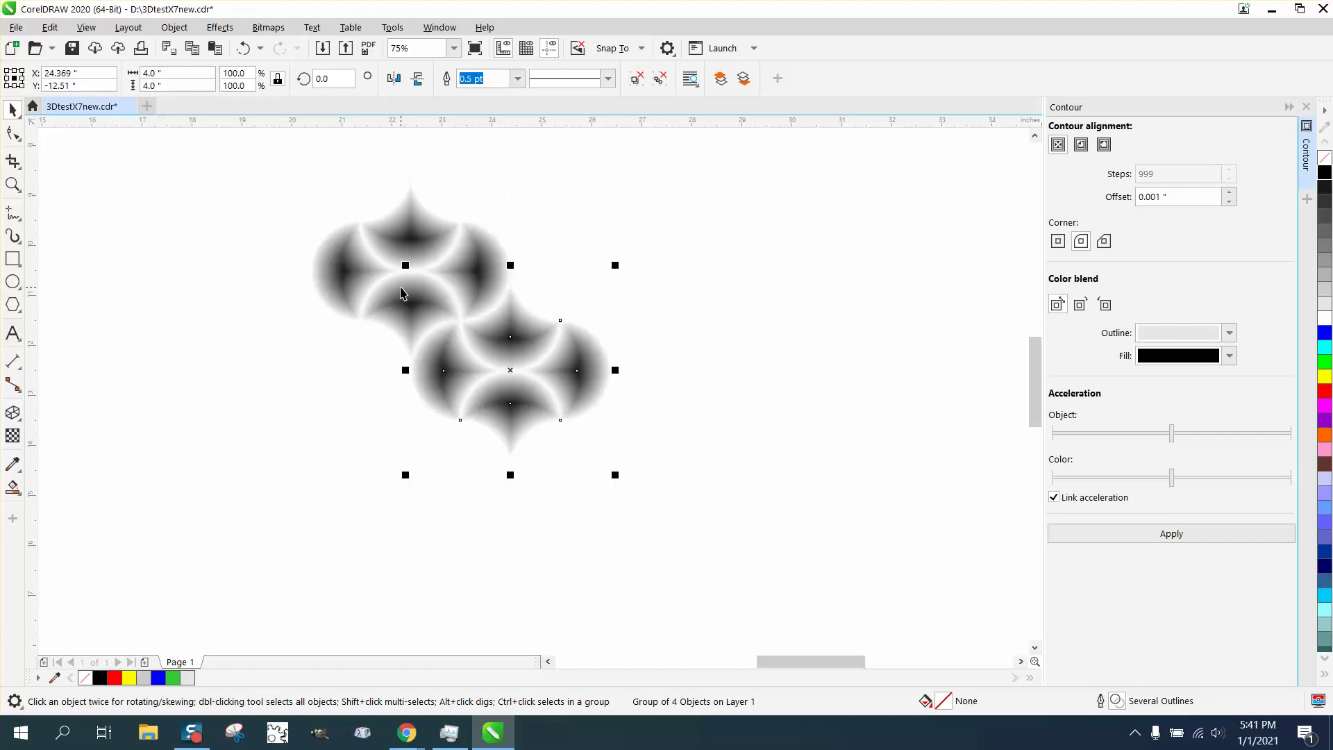
Duplicate the upper-left four-scale group and place the copy 4 inches to the right
left_click(343, 263)
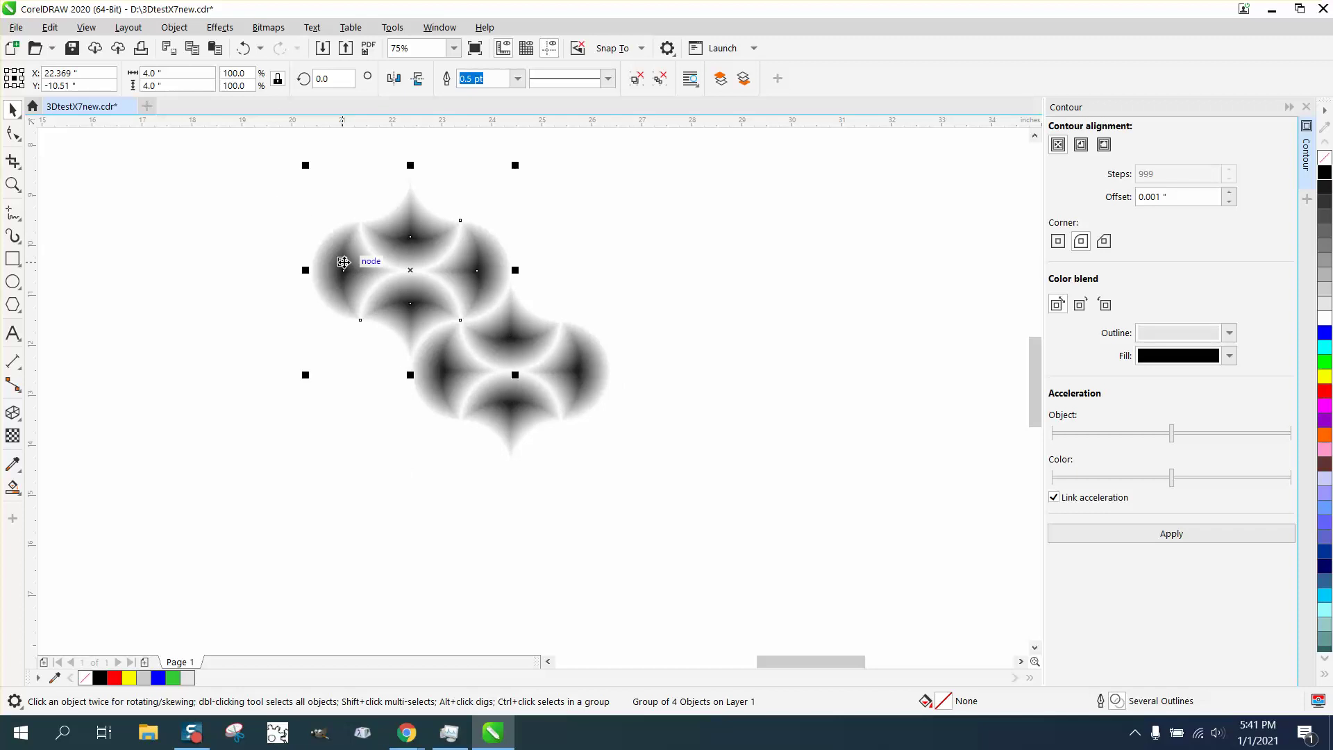
key("Page_Down")
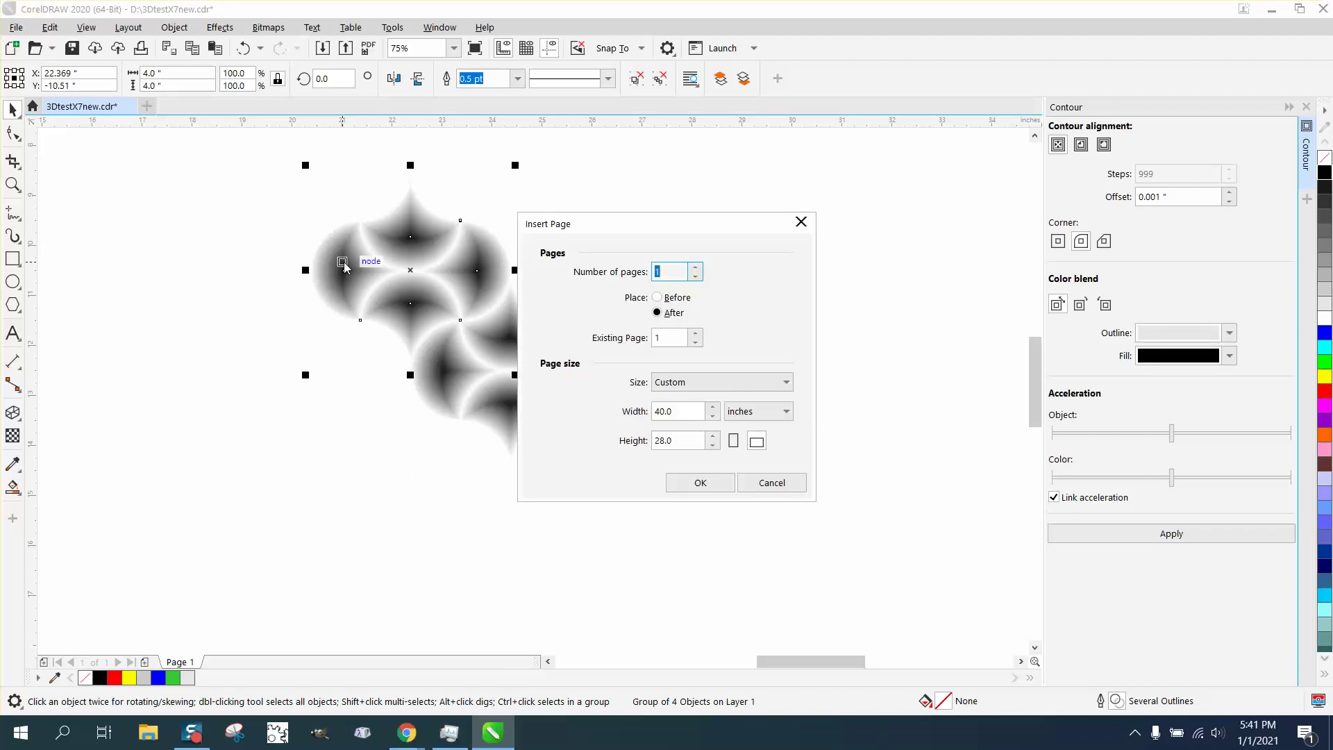
left_click(779, 486)
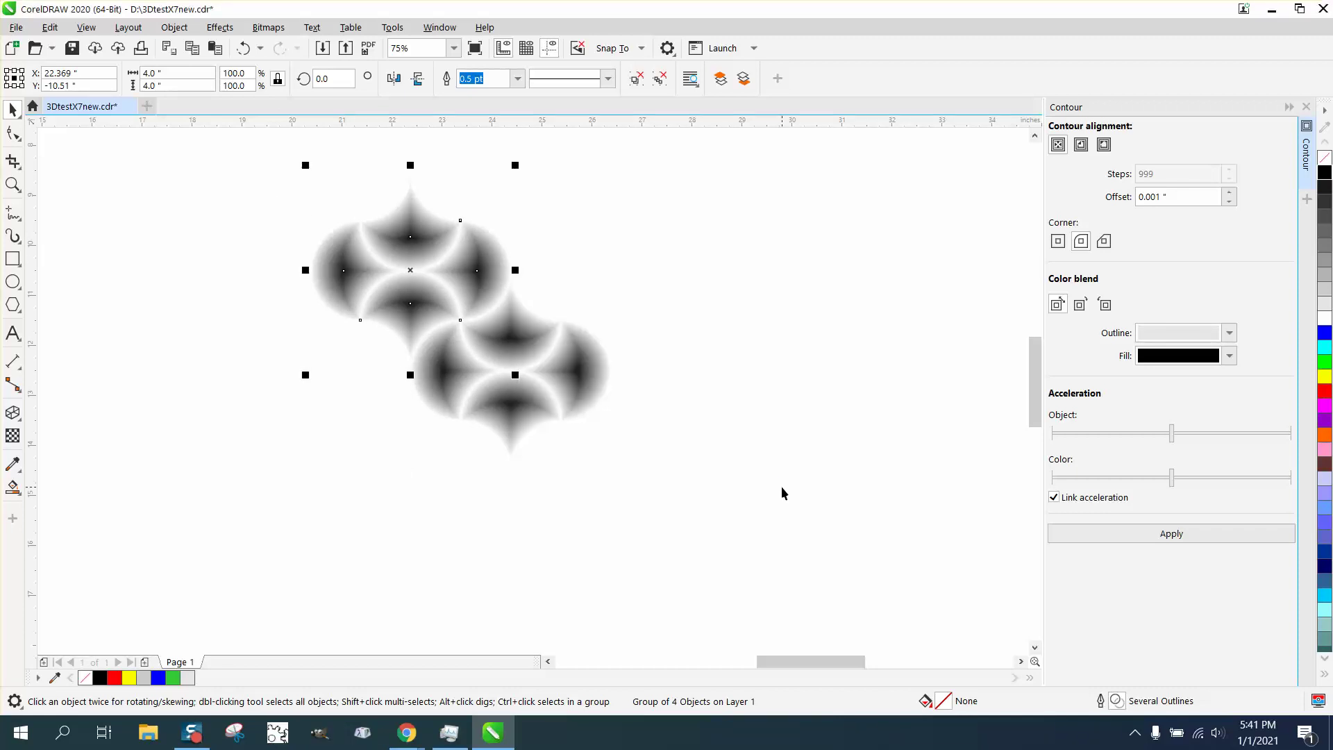
key("ctrl+d")
key("Right")
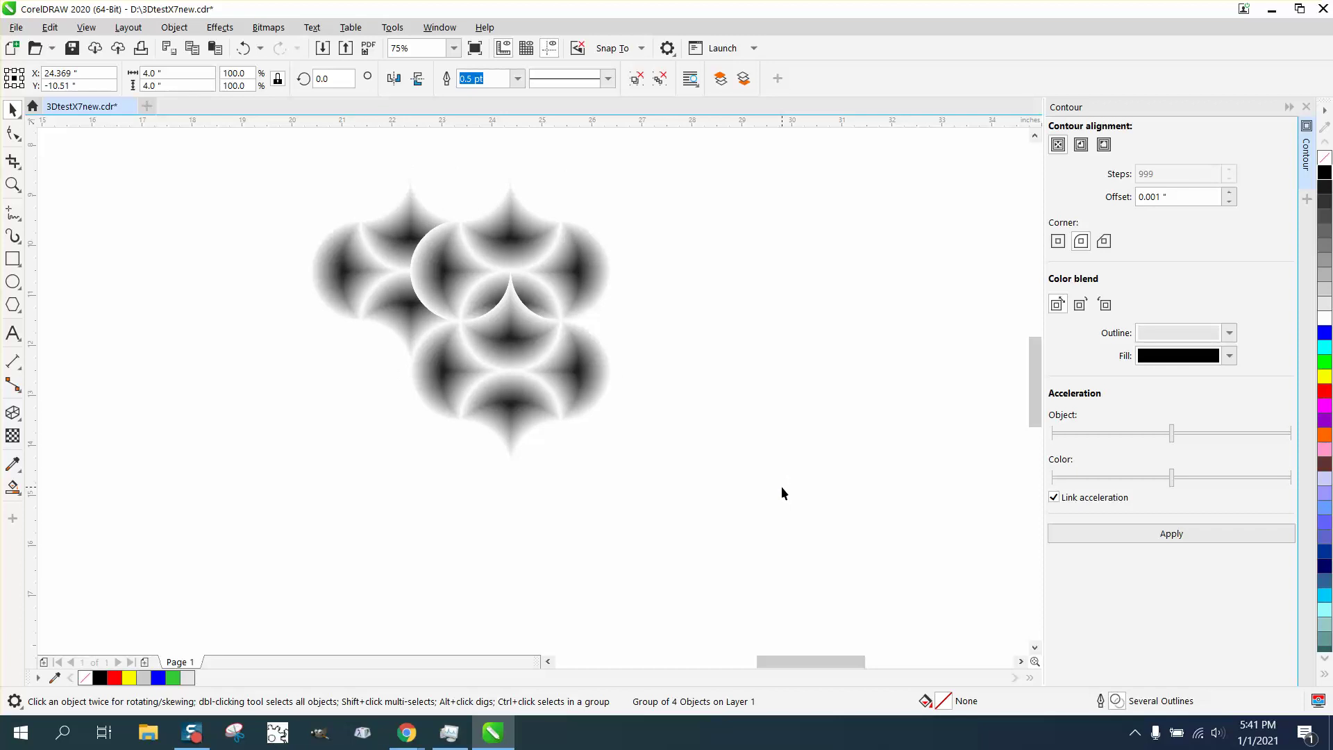
key("Right")
key("Right")
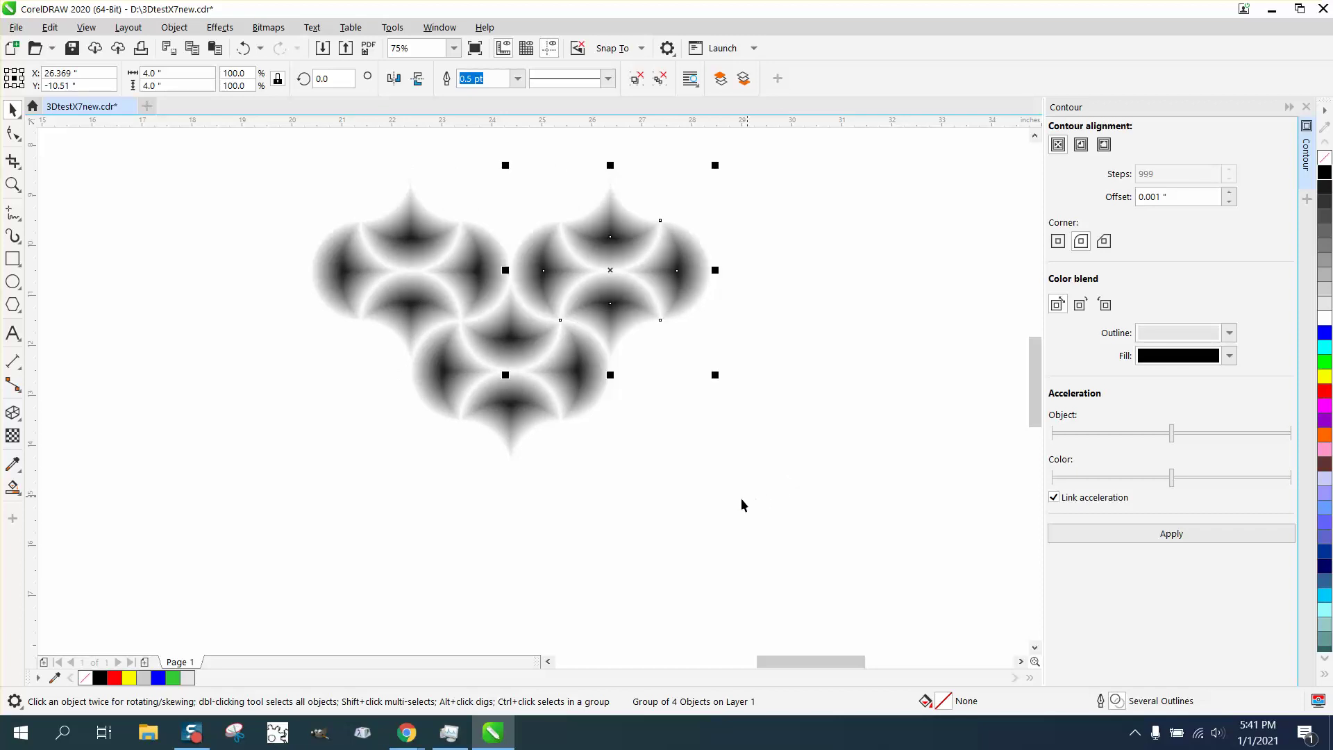
Select all three four-scale groups and combine them into one group
left_click_drag(275, 162, 278, 171)
left_click_drag(785, 423, 873, 491)
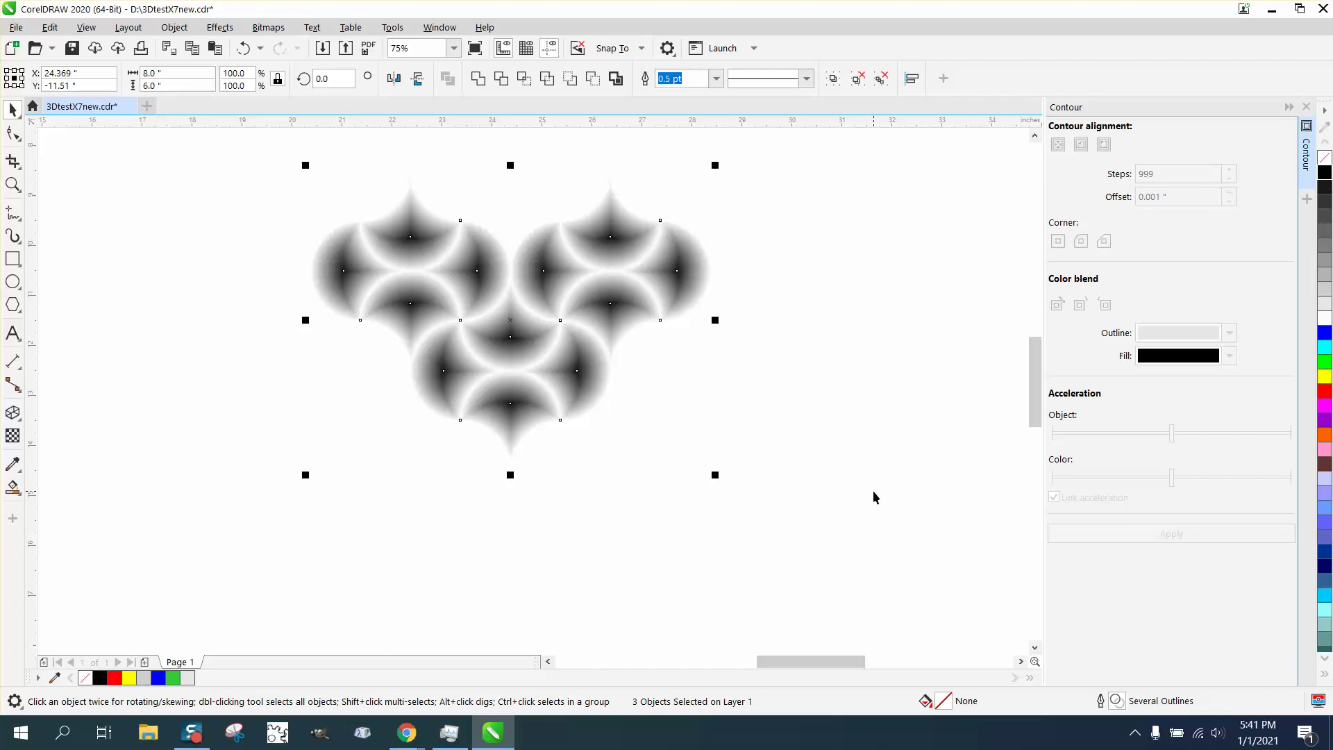
key("ctrl+g")
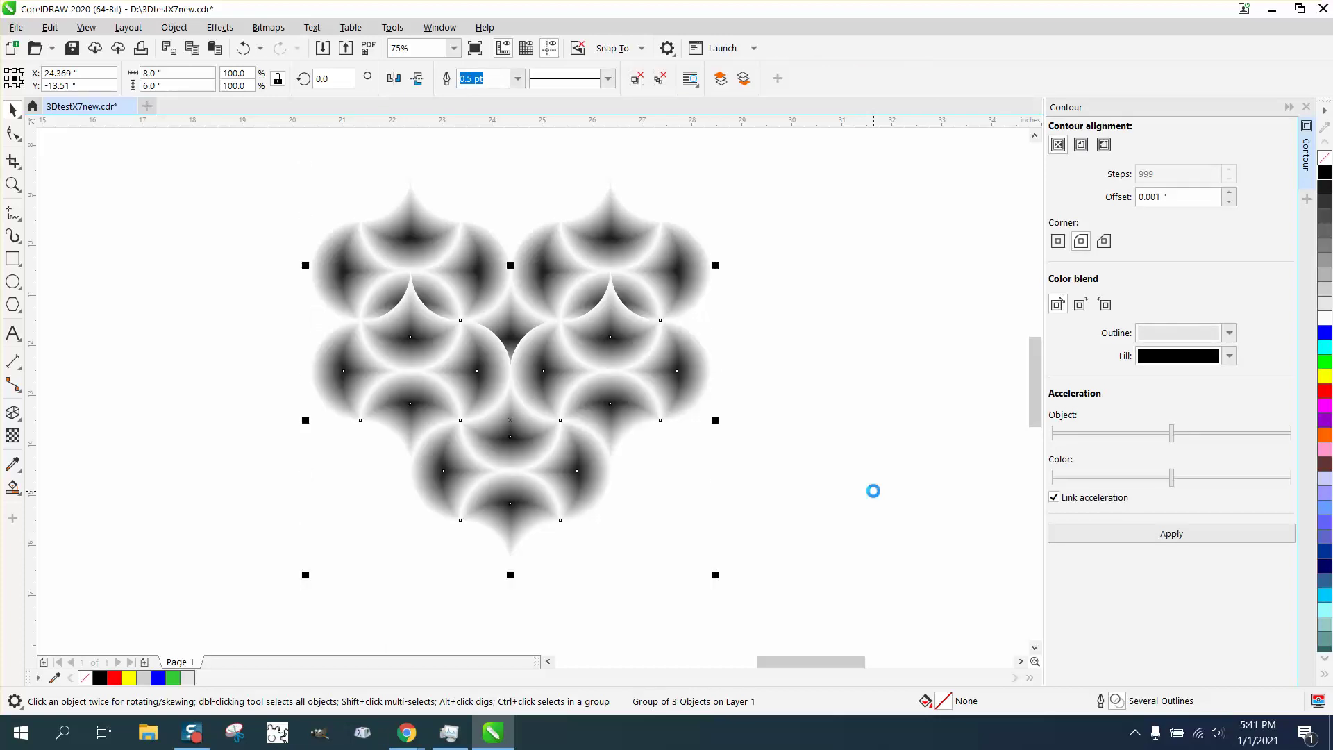
Duplicate the combined three-motif group and place the copy 4 inches straight down so the scales interlock
key("ctrl+d")
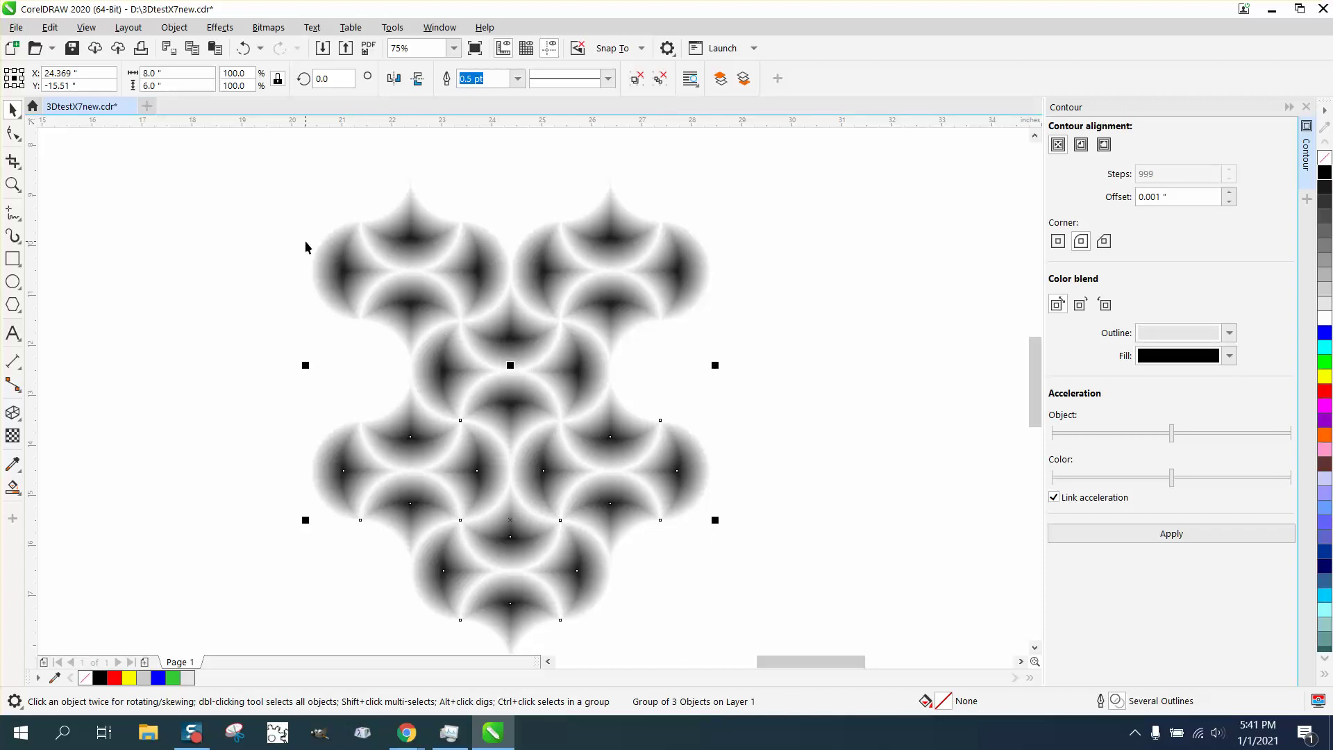
left_click(476, 414)
key("Down")
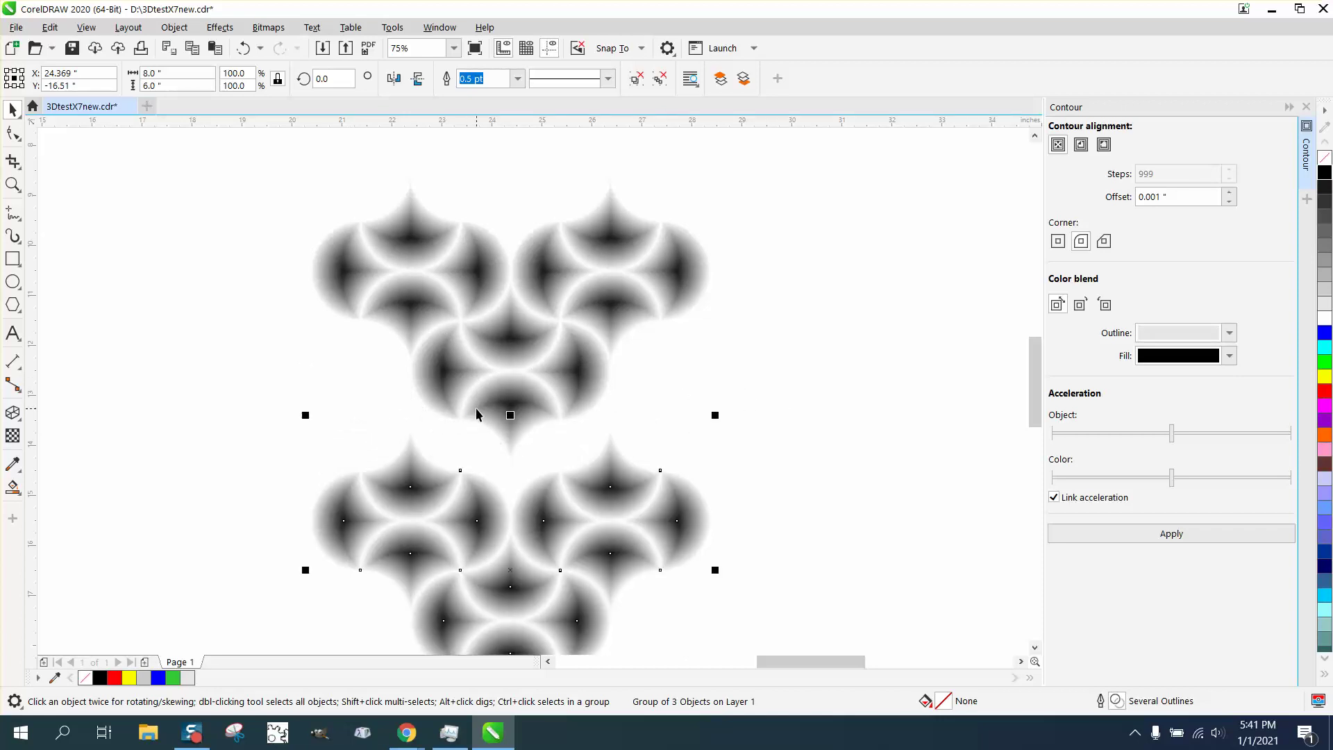
key("Up")
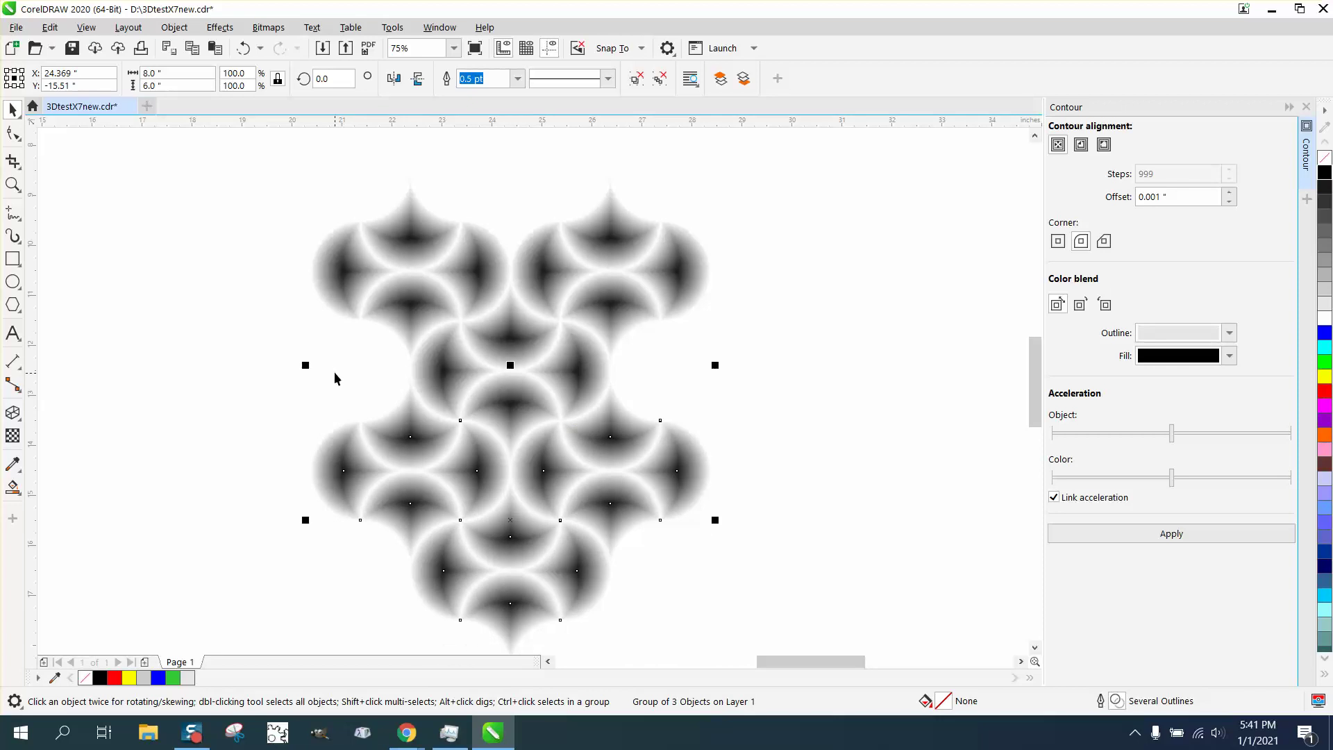
Select both three-motif groups, duplicate them and shift the copy 6 inches to the right
scroll(296, 259, "down", 2)
left_click_drag(293, 254, 635, 555)
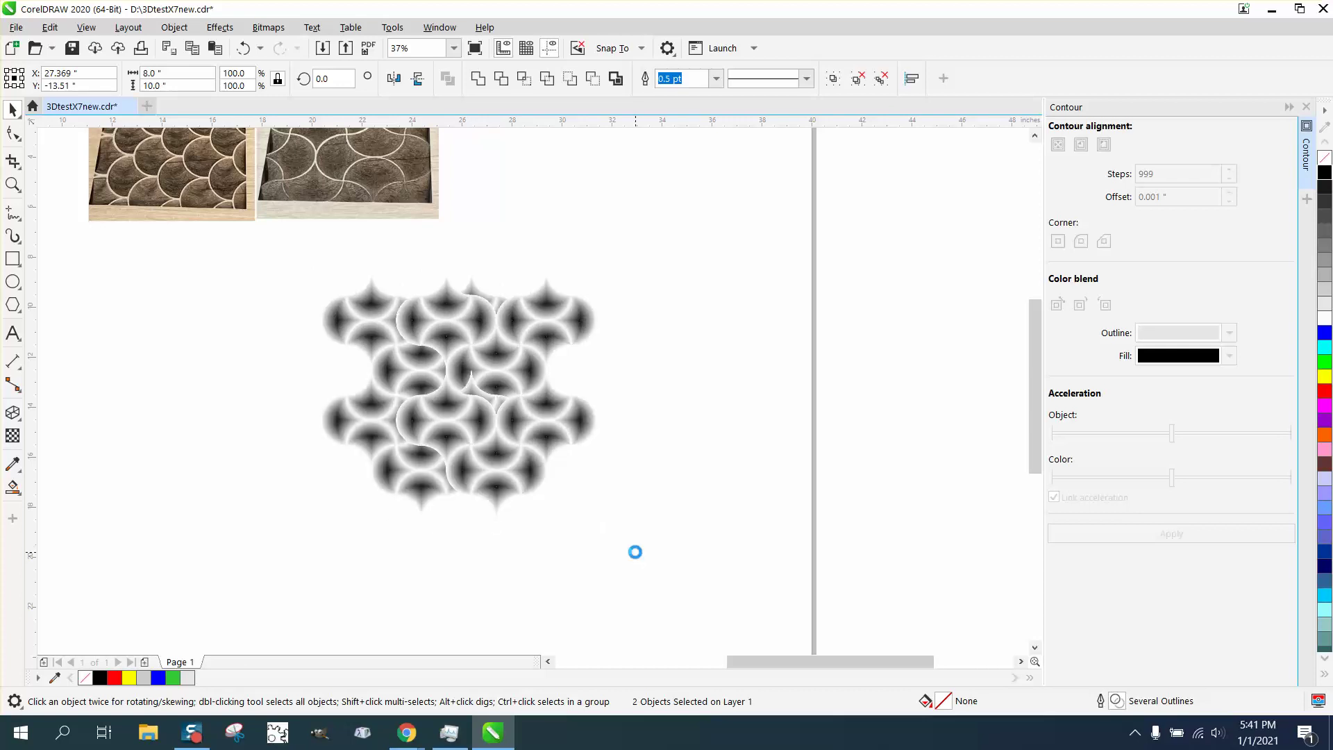
key("Right")
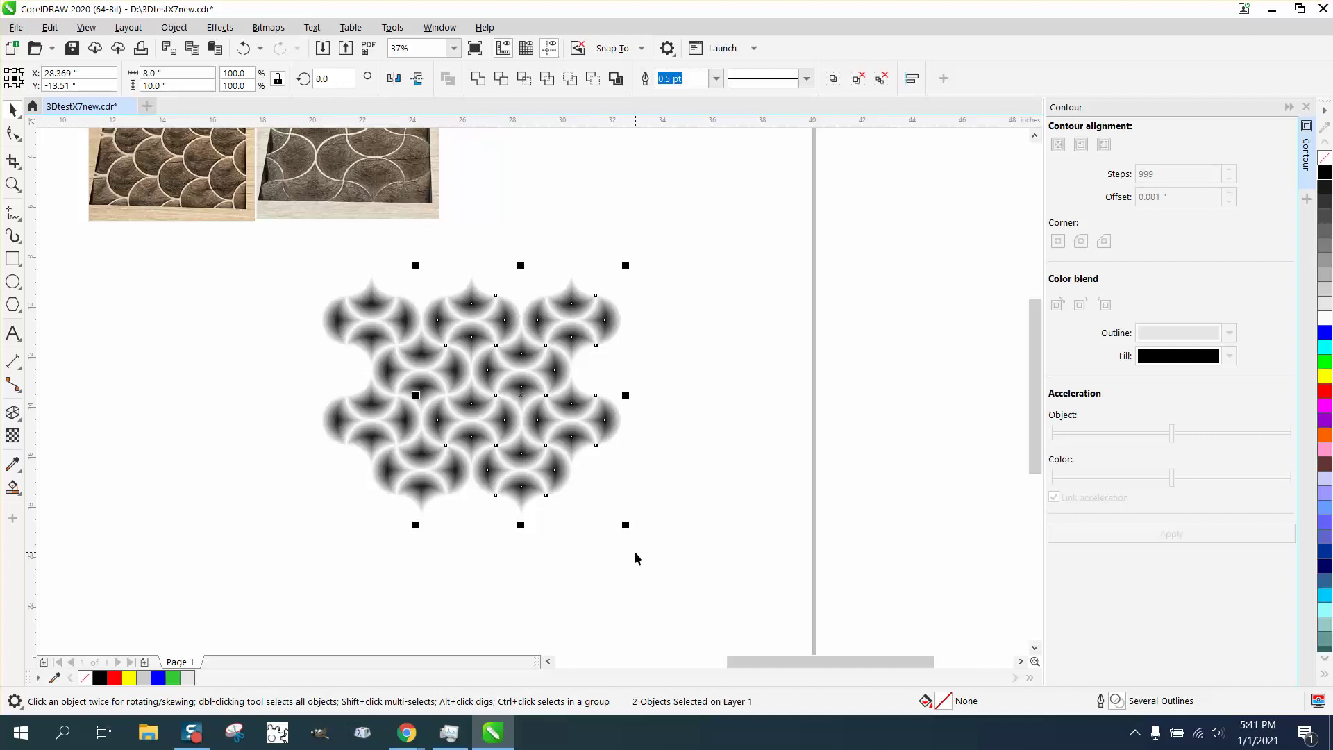
key("Right")
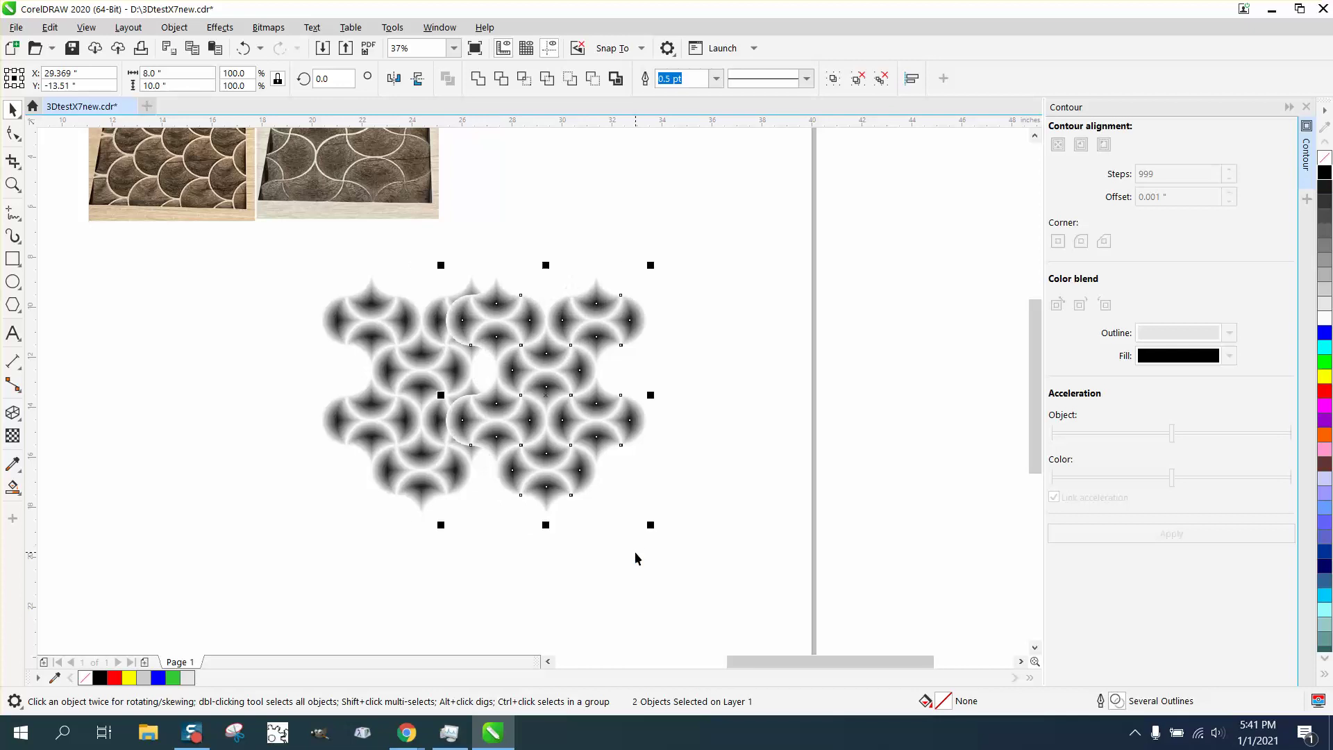
key("Right")
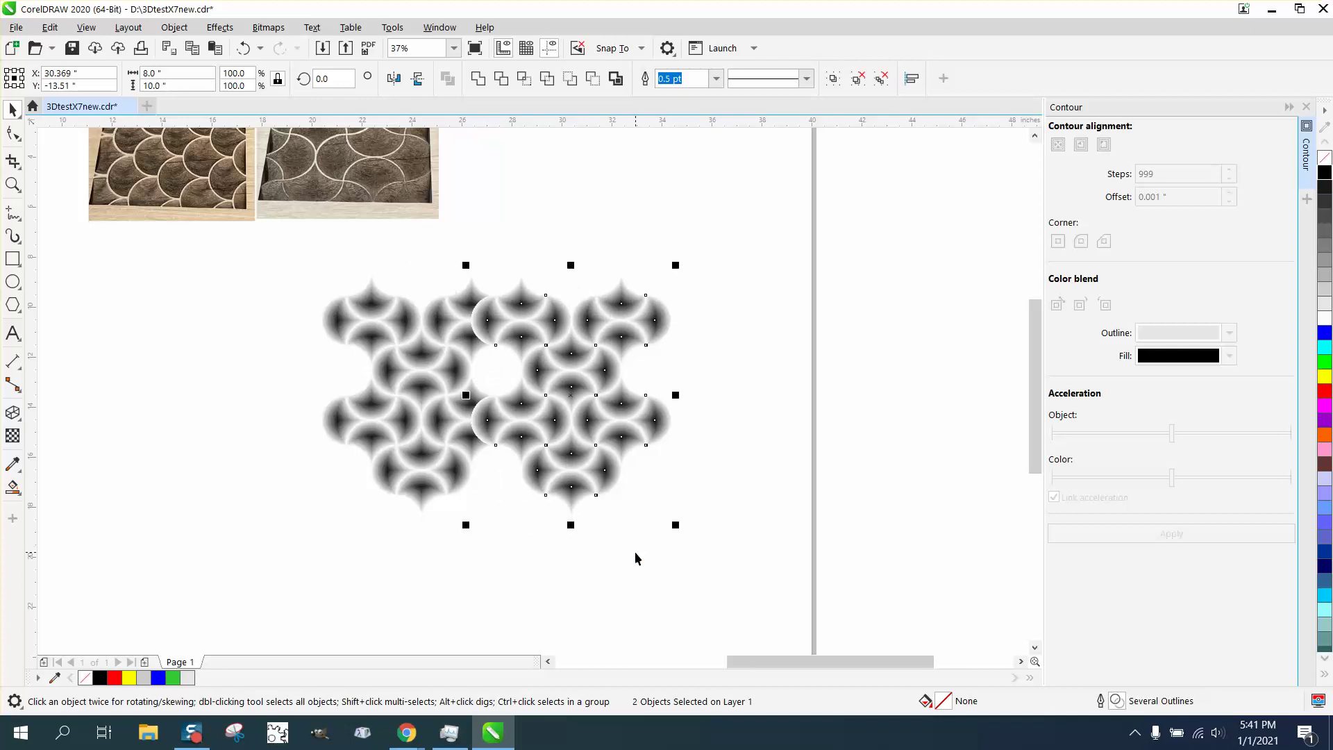
key("Down")
key("Down")
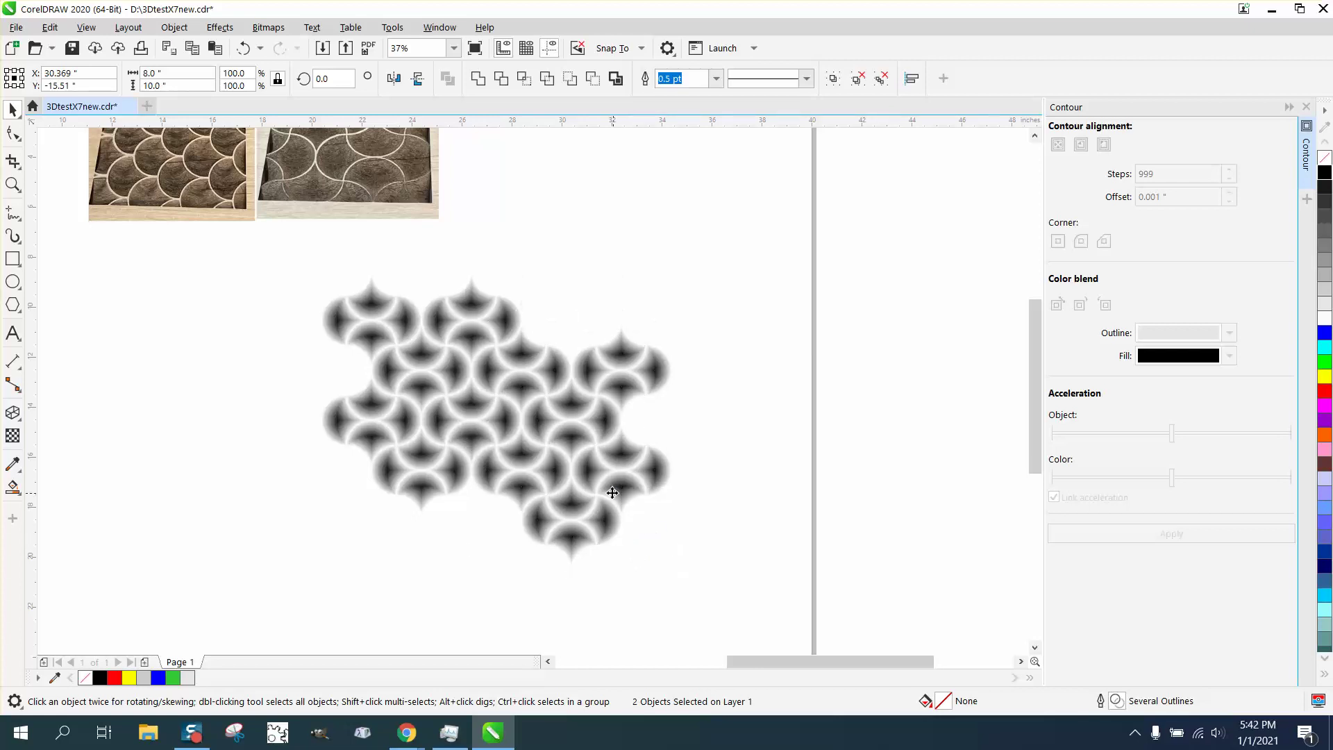
key("Up")
key("Up")
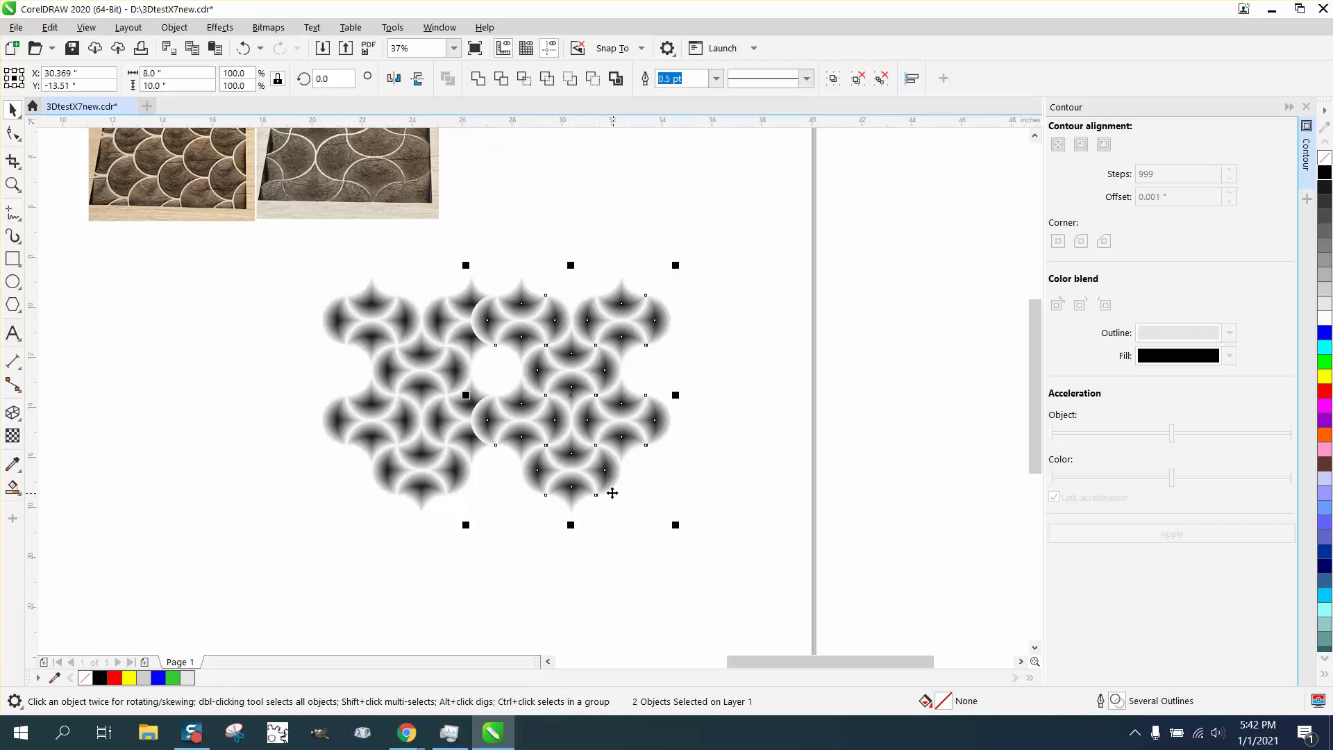
Move the duplicated pair of groups up 2 inches so its scales interlock with the original block
key("Up")
key("Up")
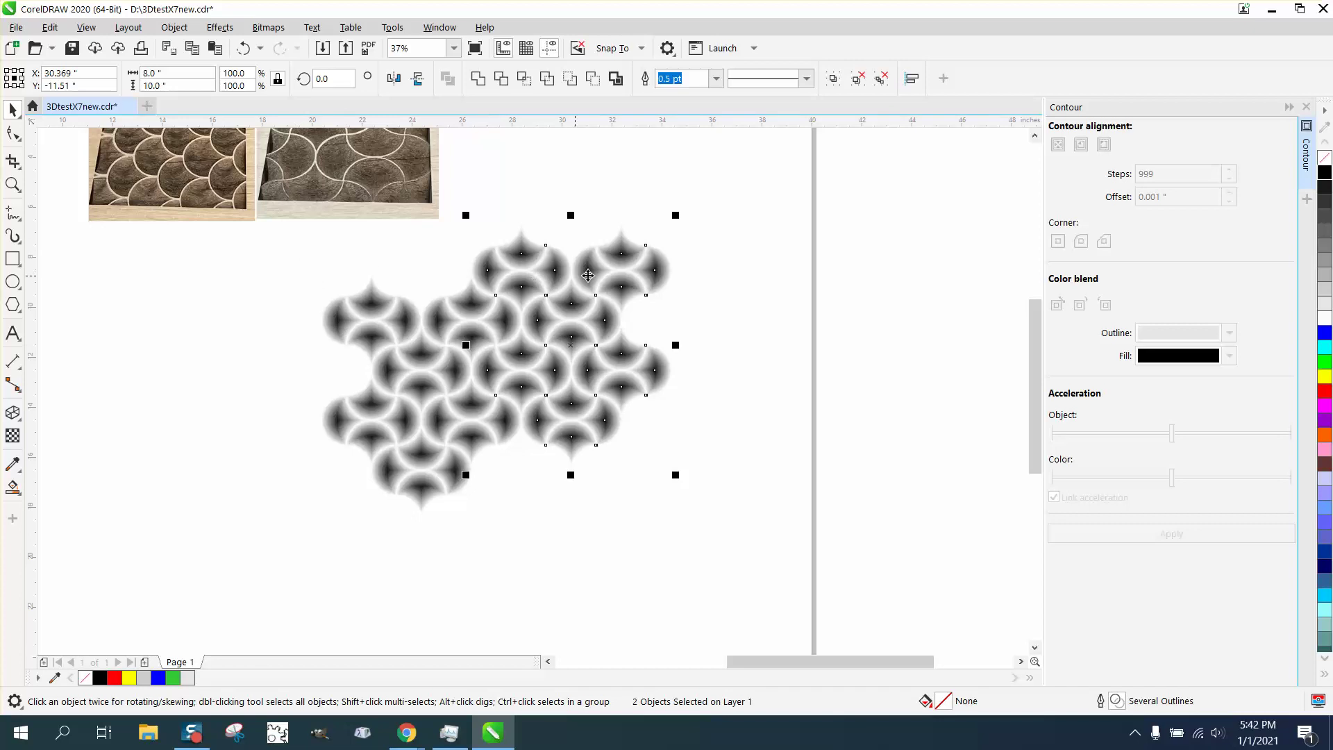
Select all four groups of the pattern, duplicate them, place the copy 8 inches straight down and deselect it
left_click_drag(664, 484, 255, 543)
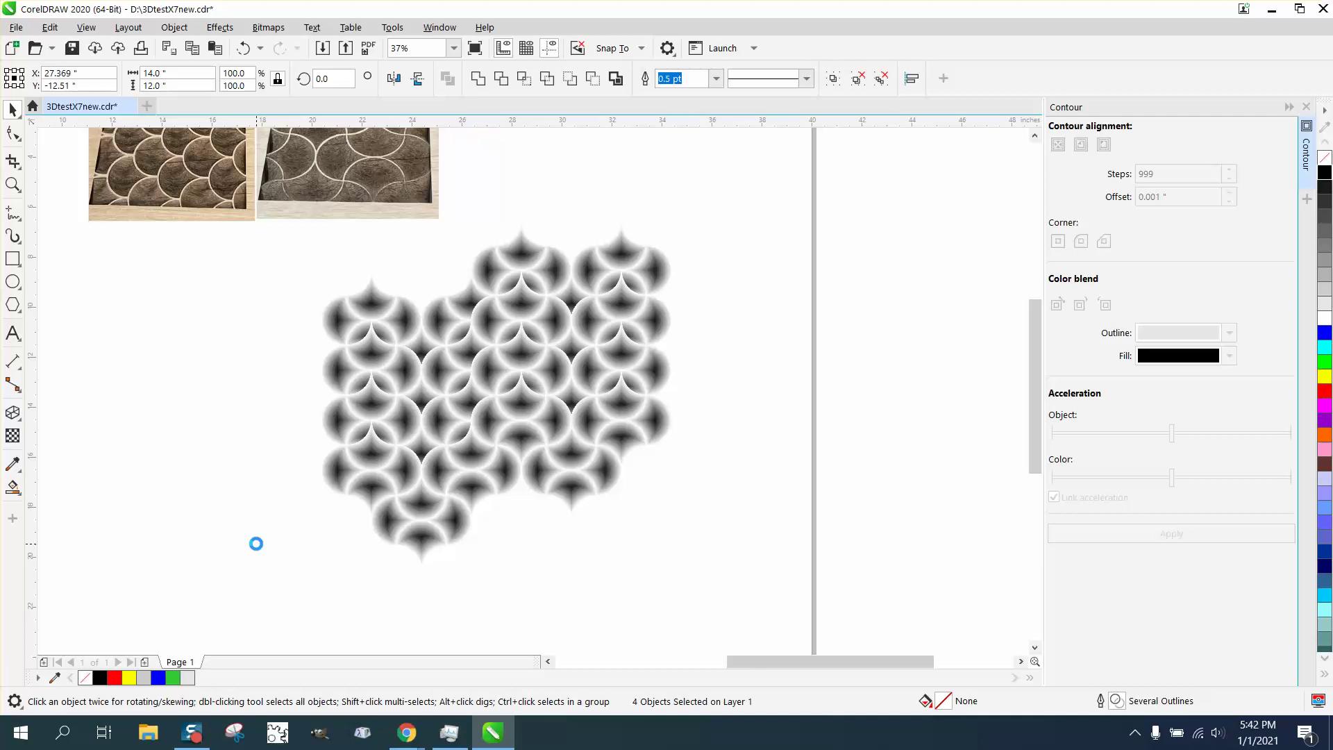
key("ctrl+z")
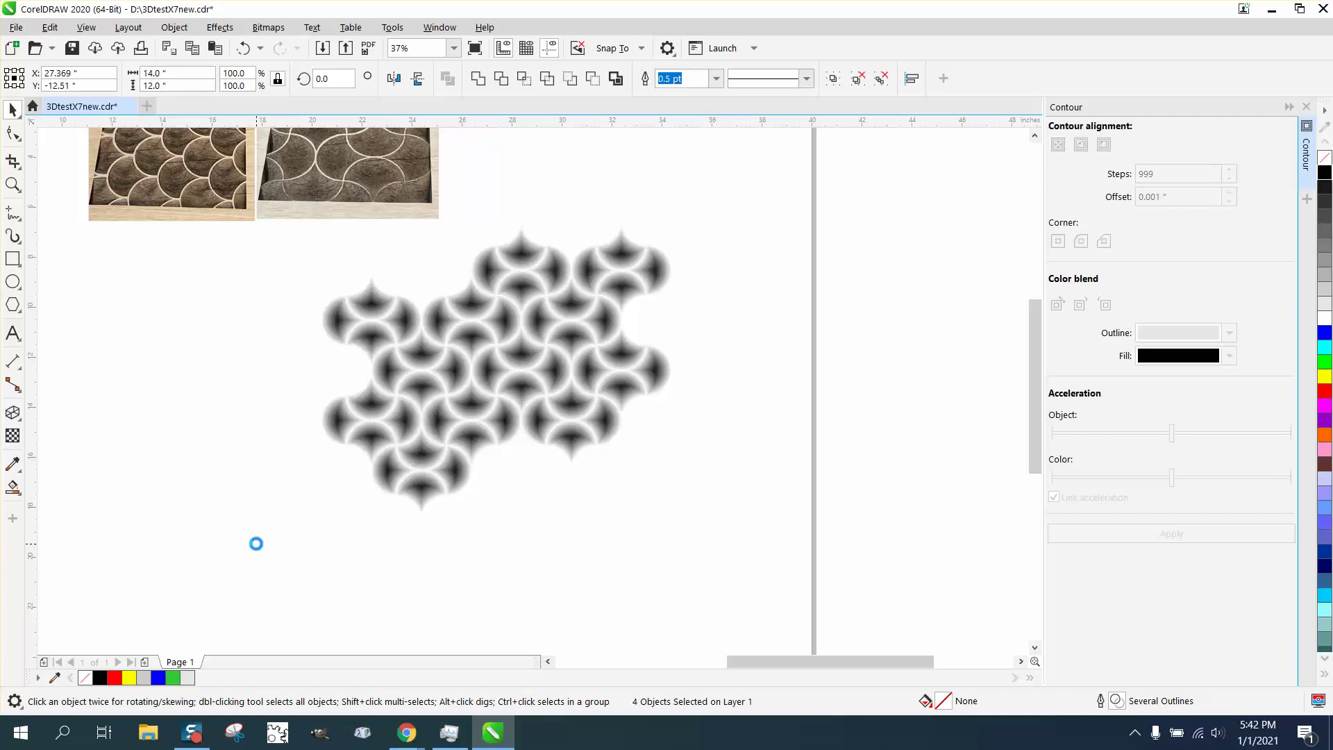
key("ctrl+z")
key("ctrl+z")
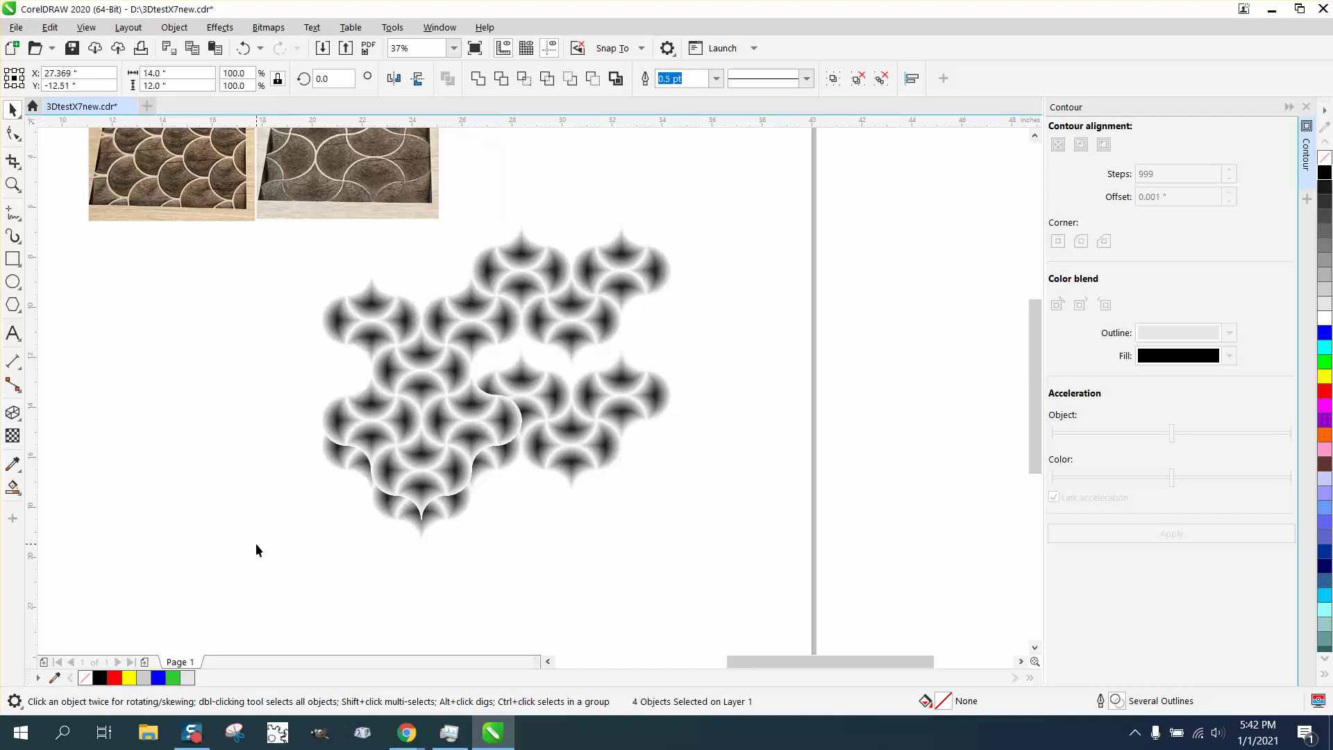
key("ctrl+z")
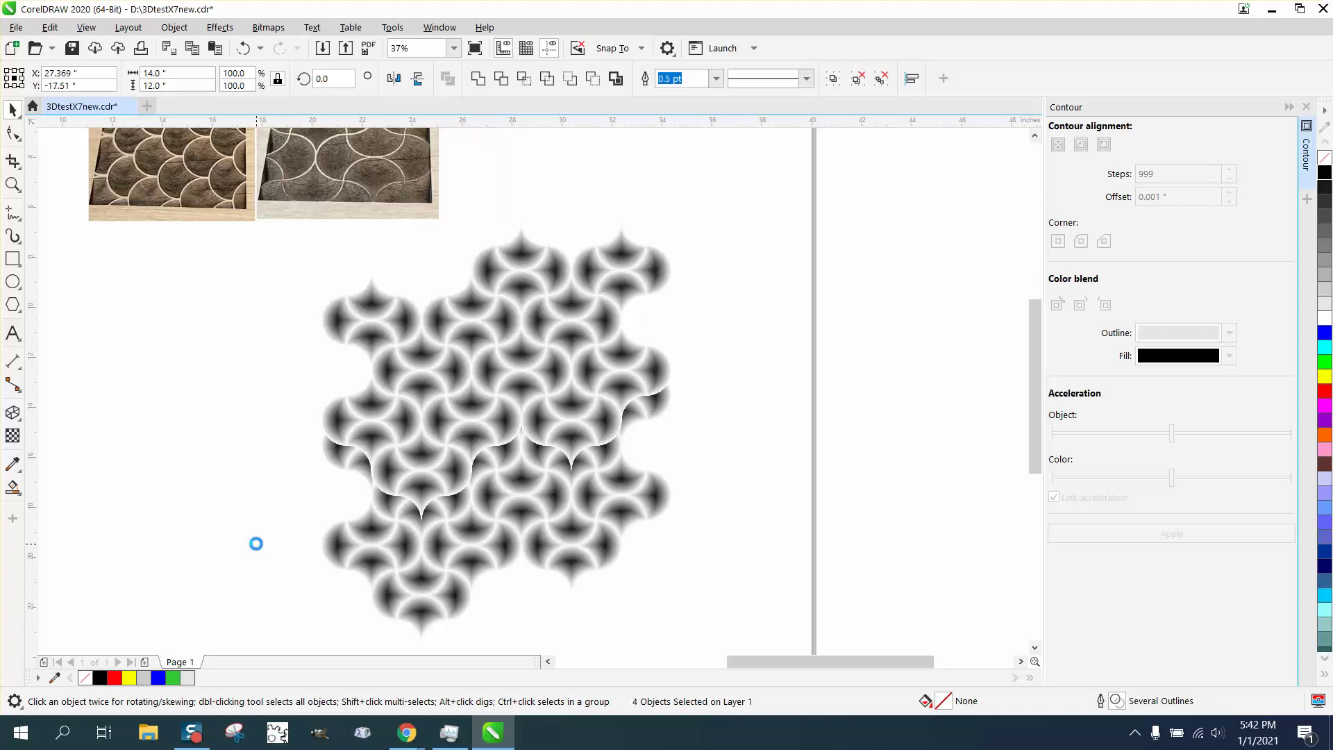
key("ctrl+z")
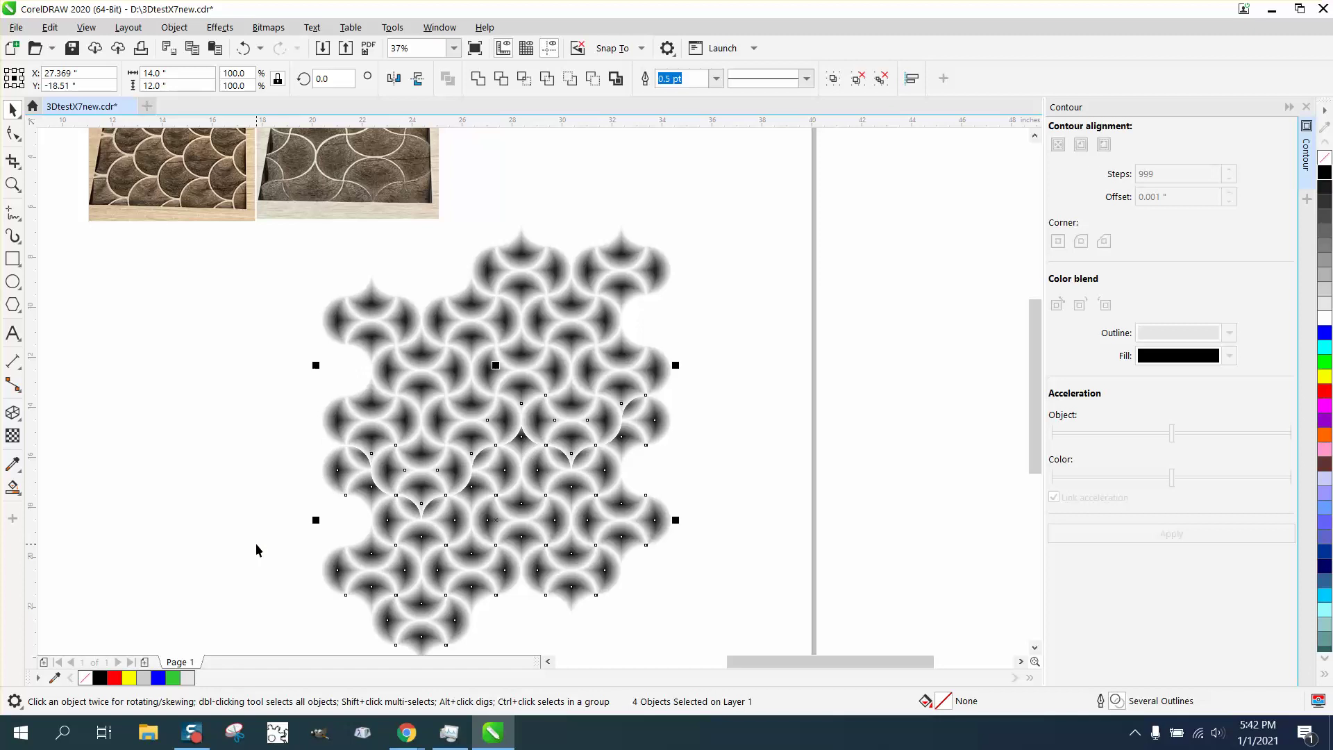
key("ctrl+z")
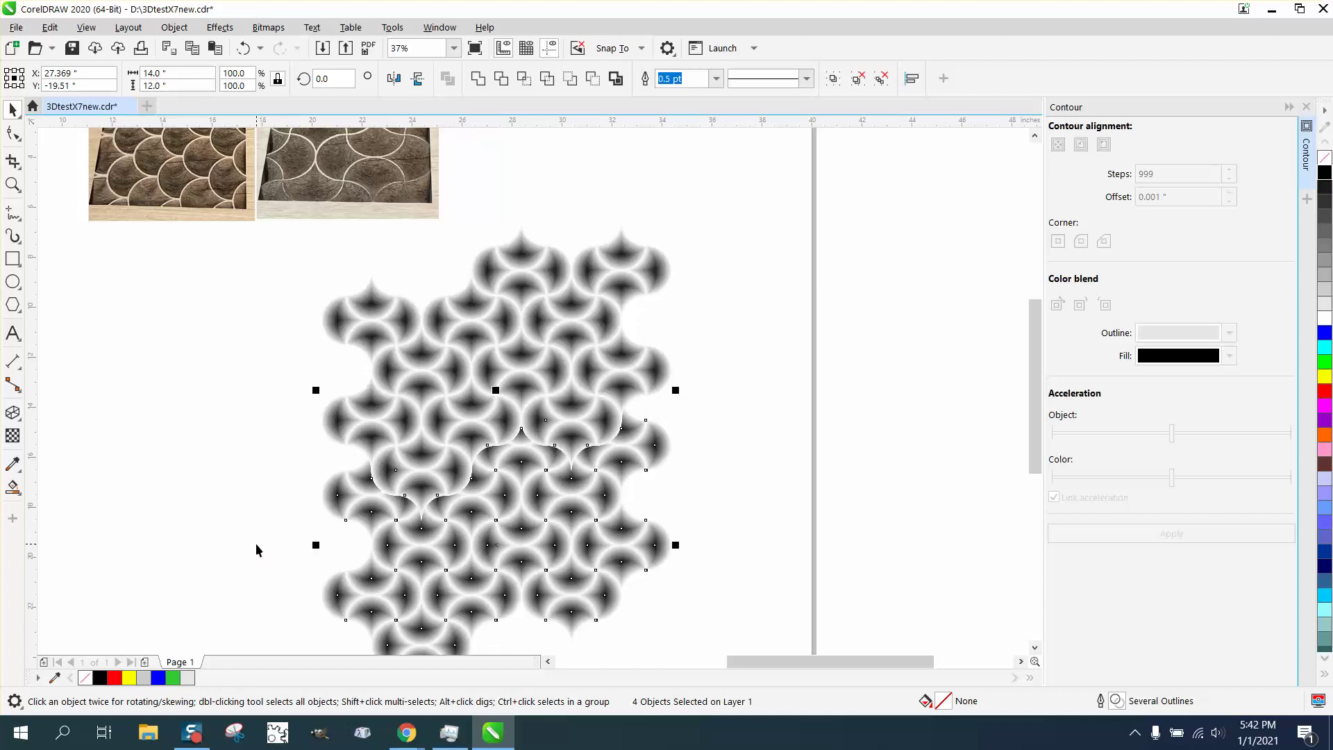
key("ctrl+z")
left_click(247, 514)
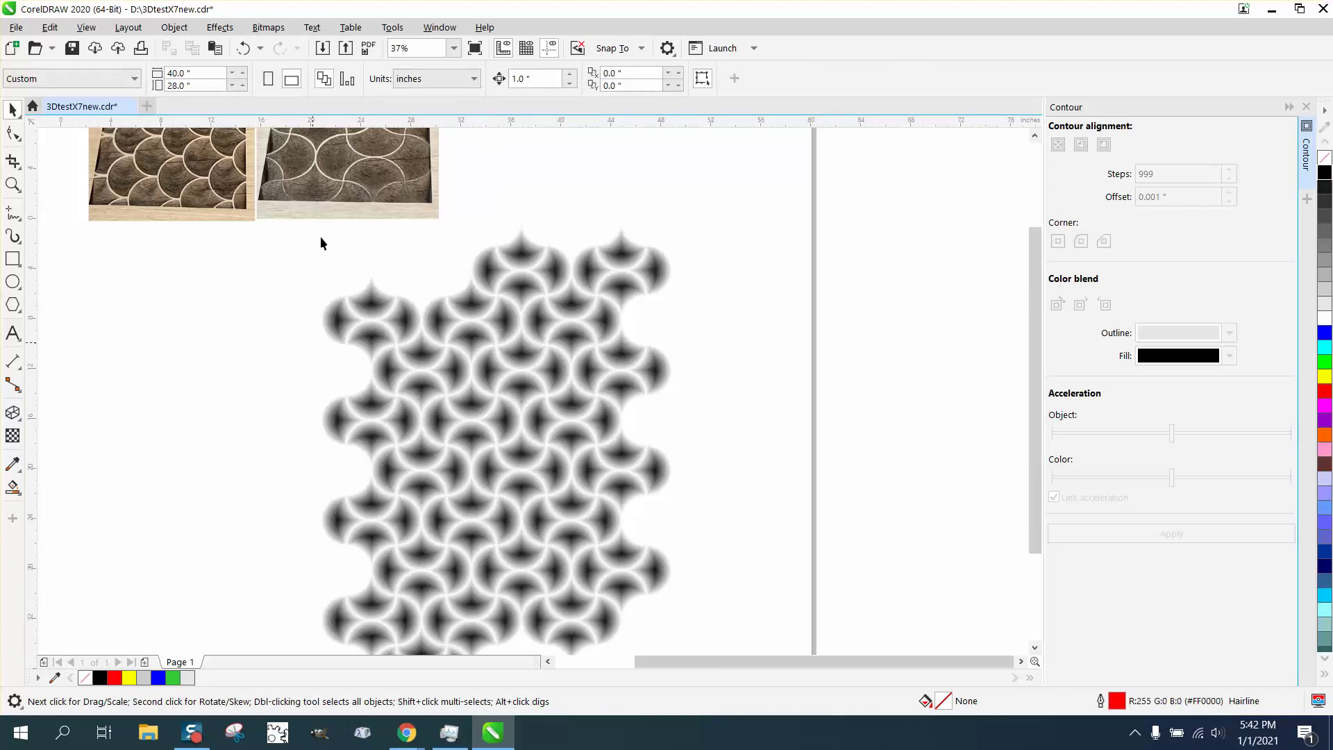
Select the two reference photos together and move them up and to the right, beyond the page's upper edge
scroll(321, 222, "down", 2)
left_click_drag(154, 208, 397, 302)
left_click_drag(309, 295, 401, 230)
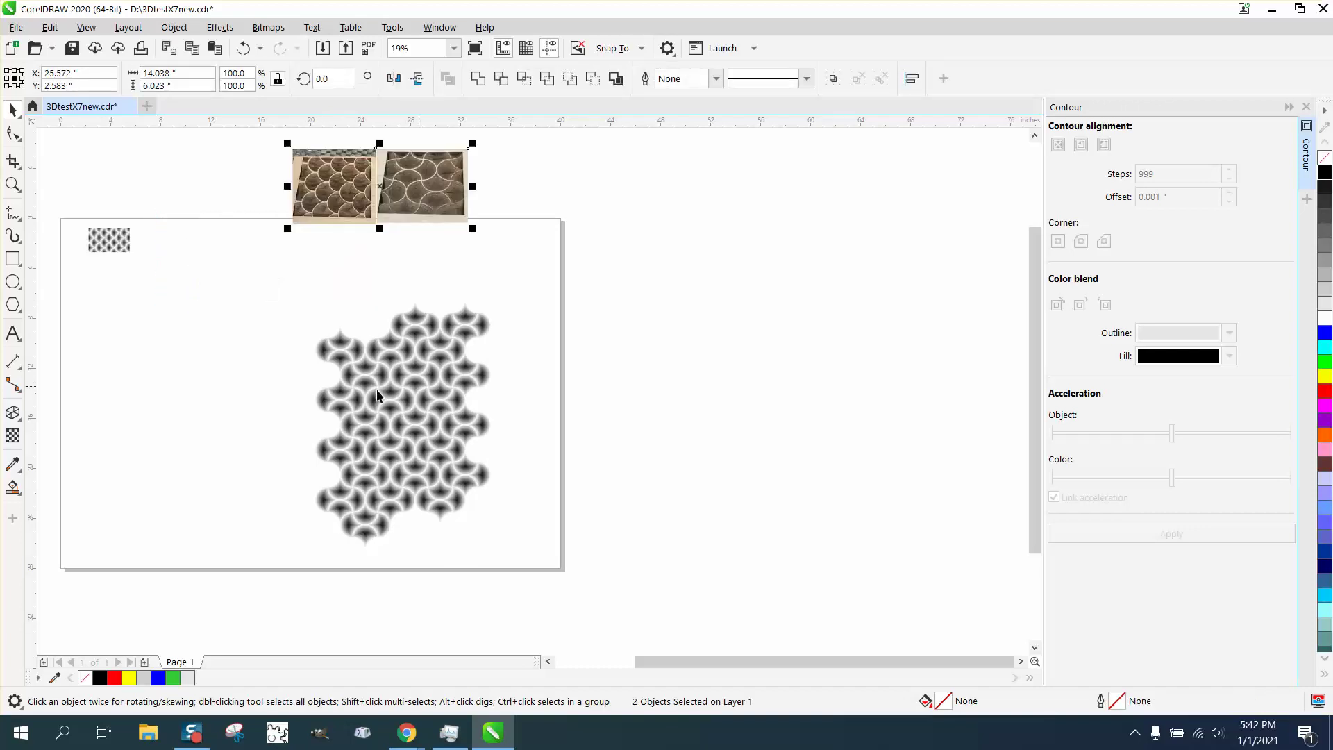
Inspect the assembled scale pattern up close and select all of its groups
left_click(12, 184)
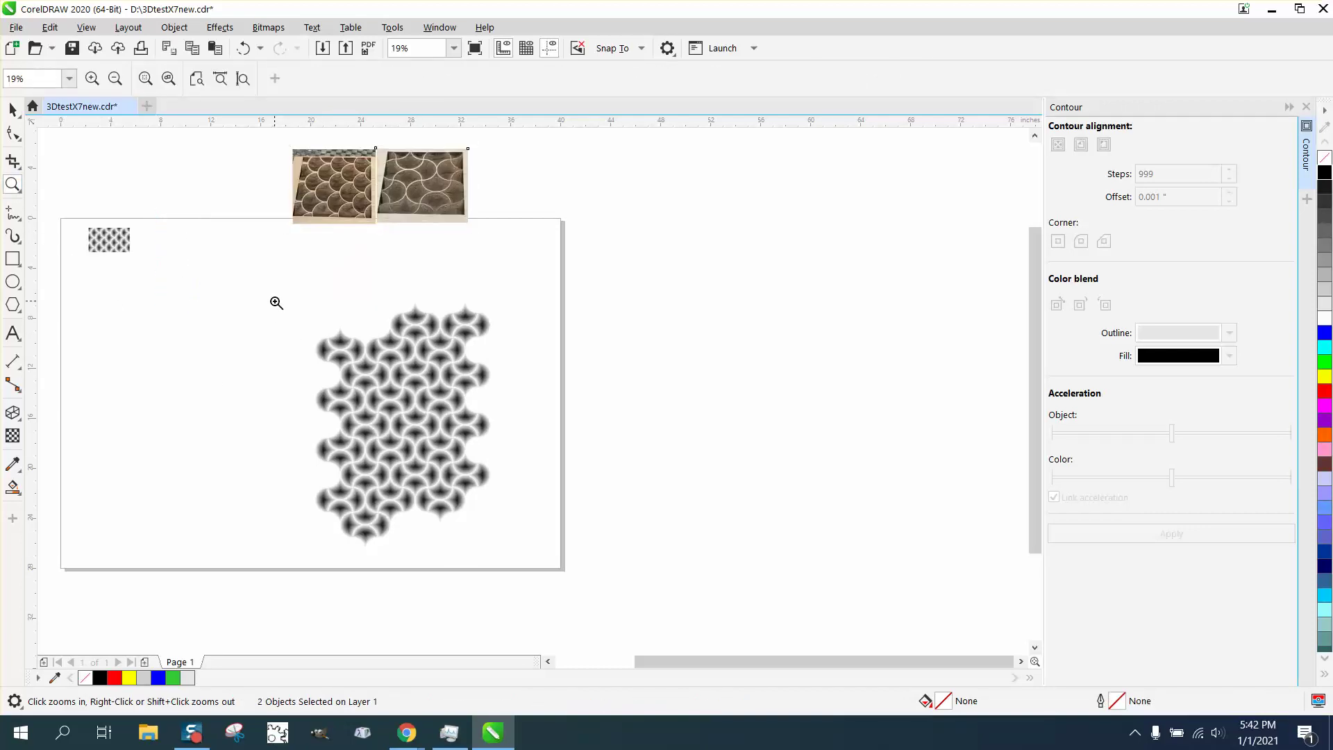
left_click_drag(273, 302, 566, 529)
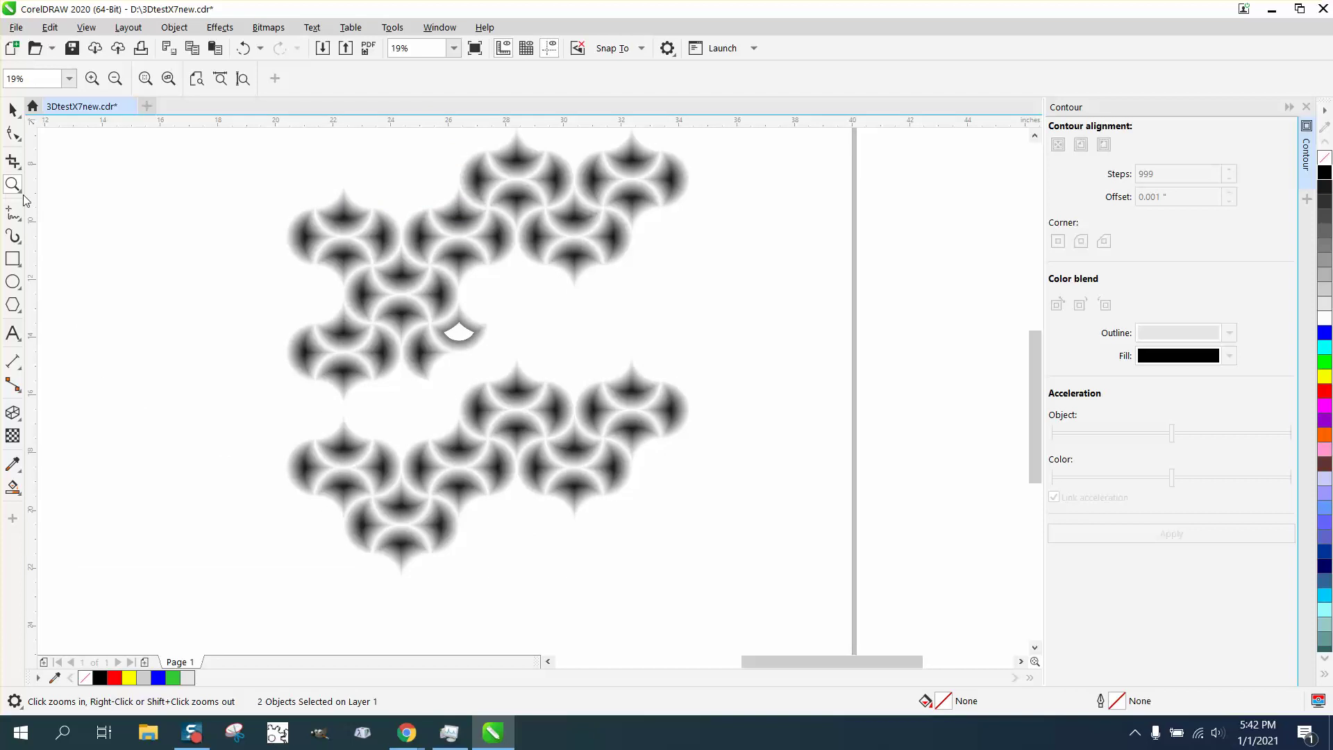
left_click(14, 132)
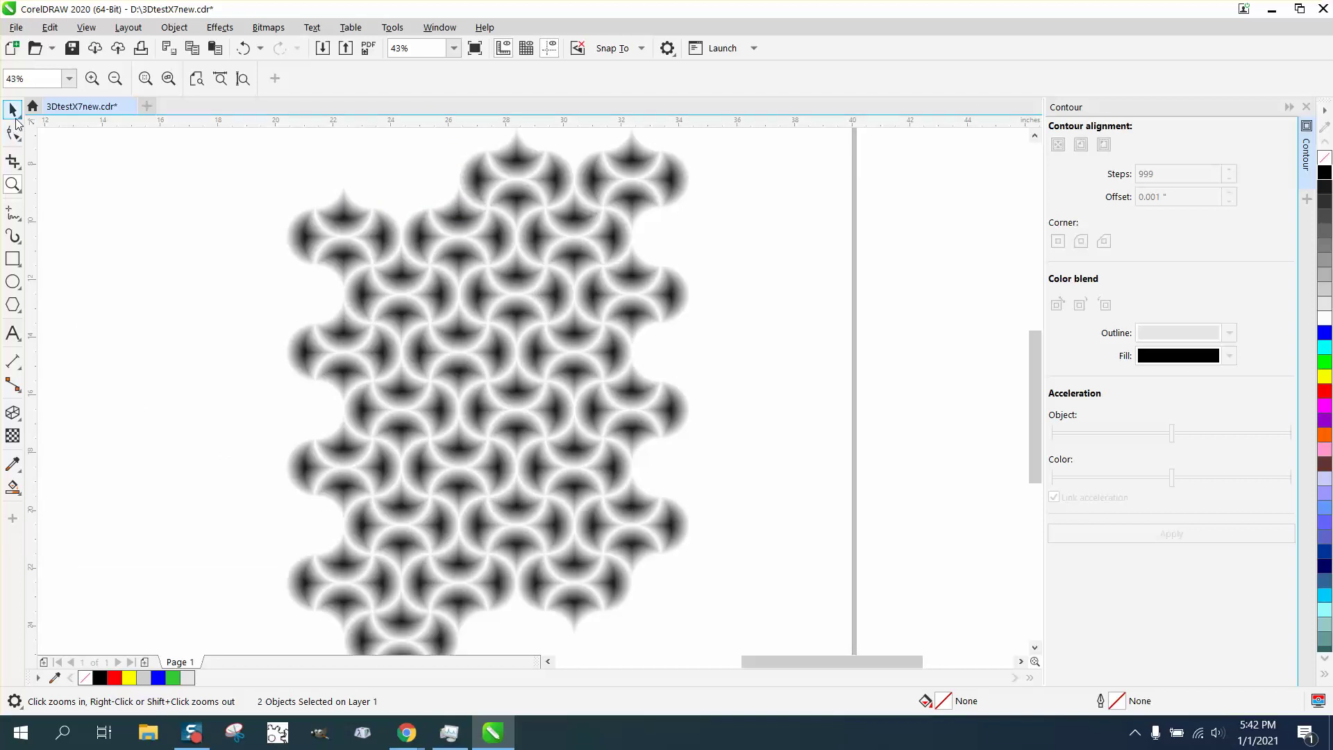
left_click(15, 118)
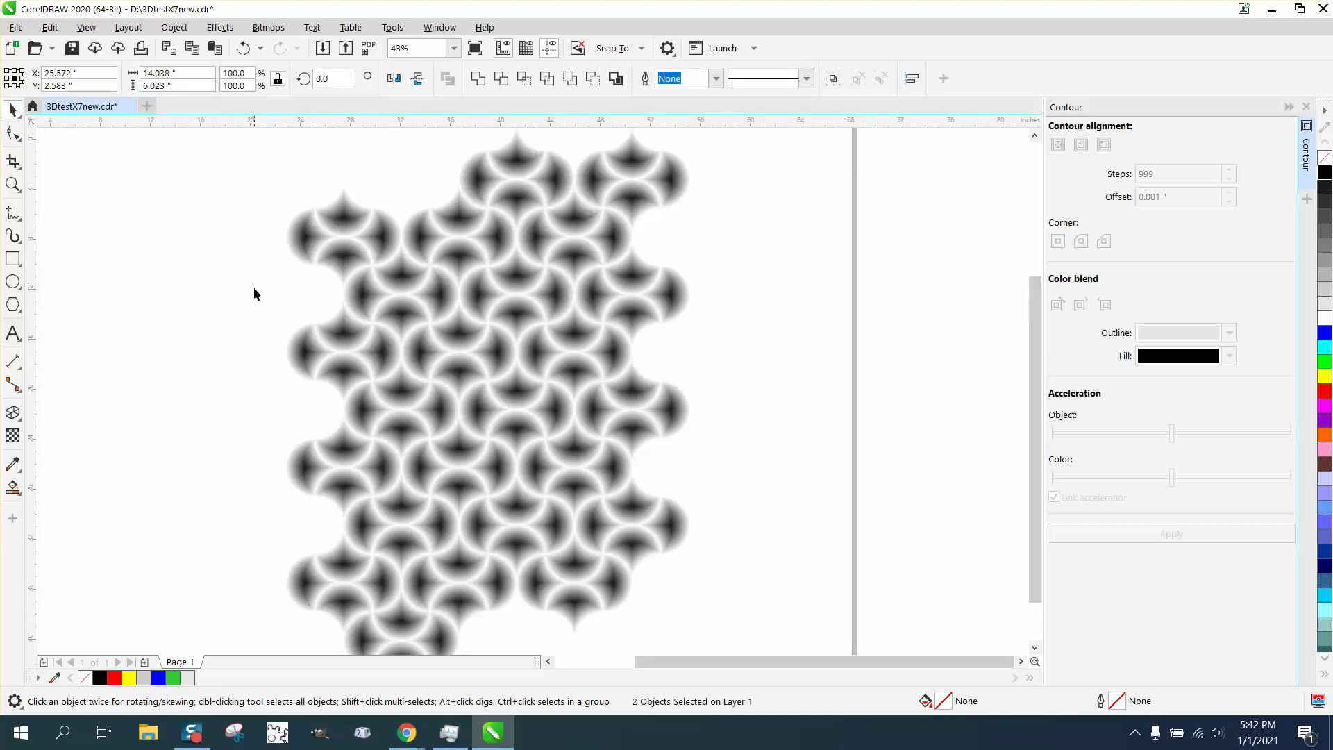
scroll(254, 294, "down", 3)
left_click_drag(225, 202, 505, 494)
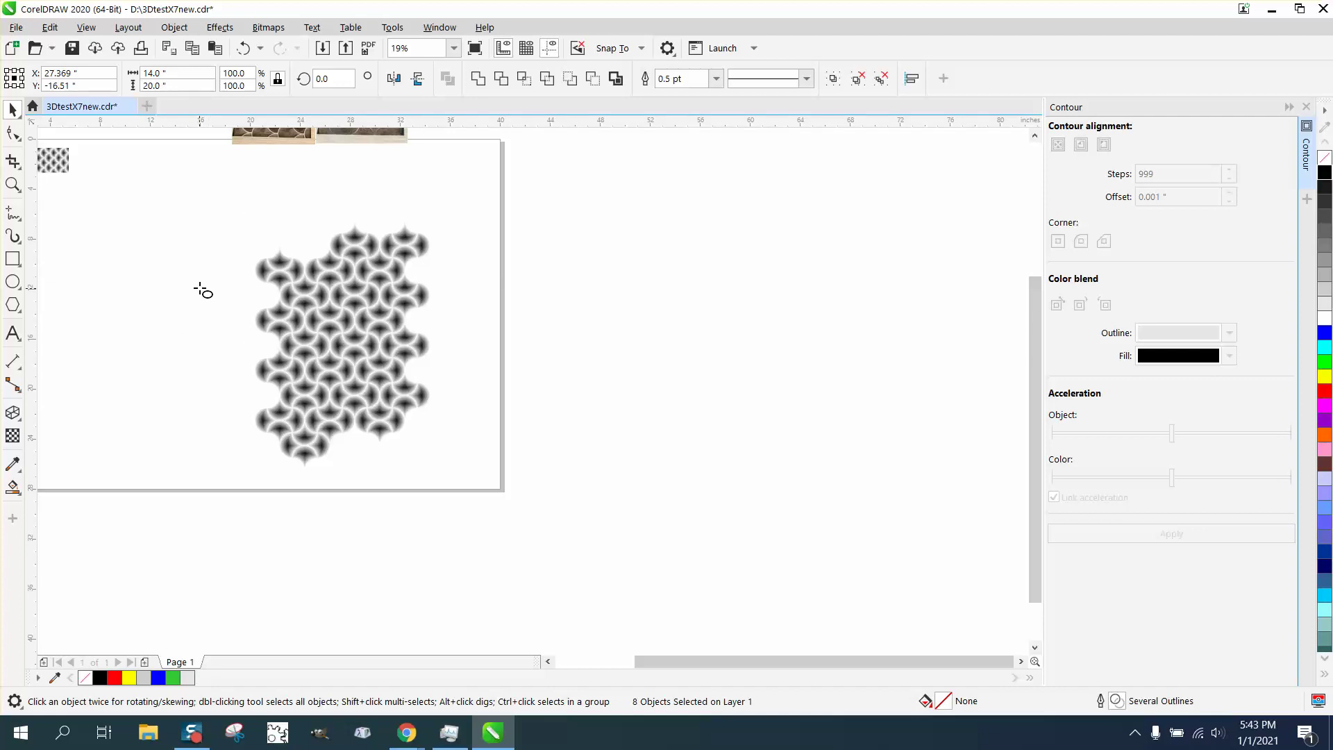
Draw a circle, enlarge it to about 9.9 inches across and place it over the middle of the scale pattern
left_click_drag(146, 269, 212, 337)
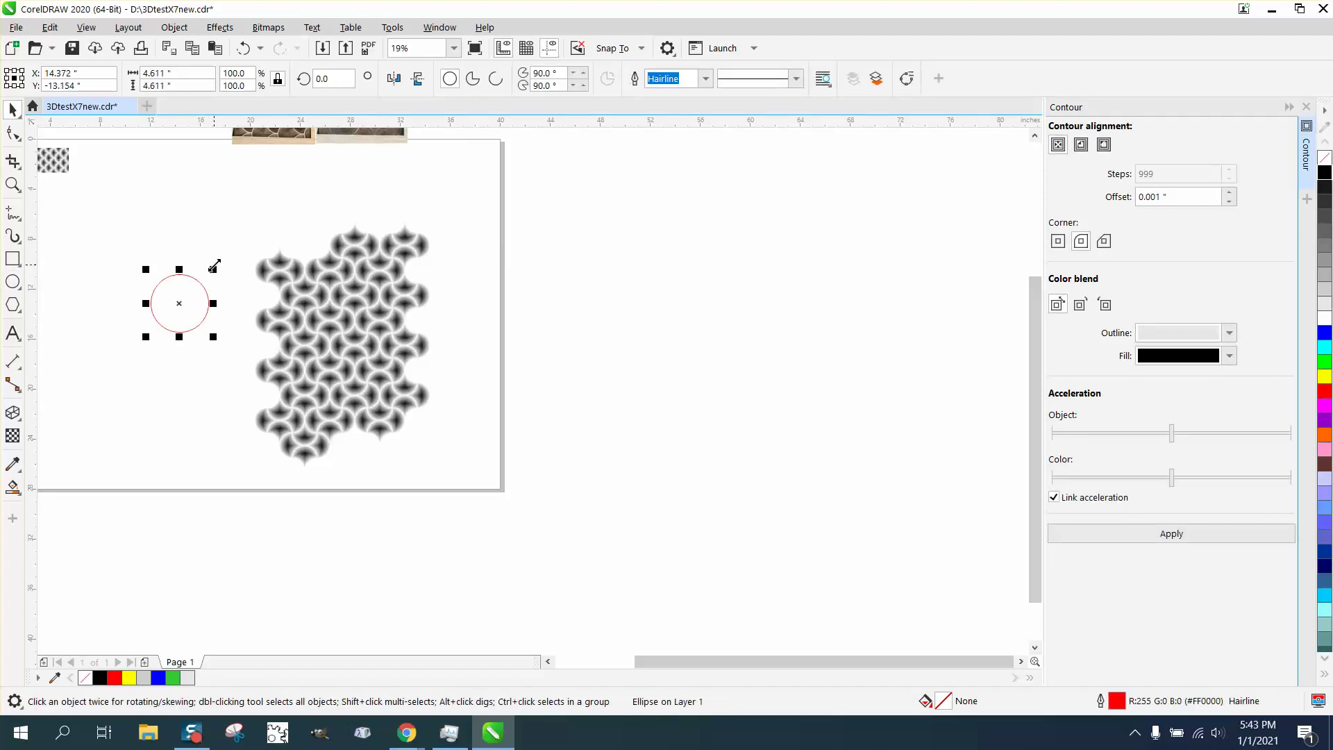
left_click_drag(214, 266, 300, 199)
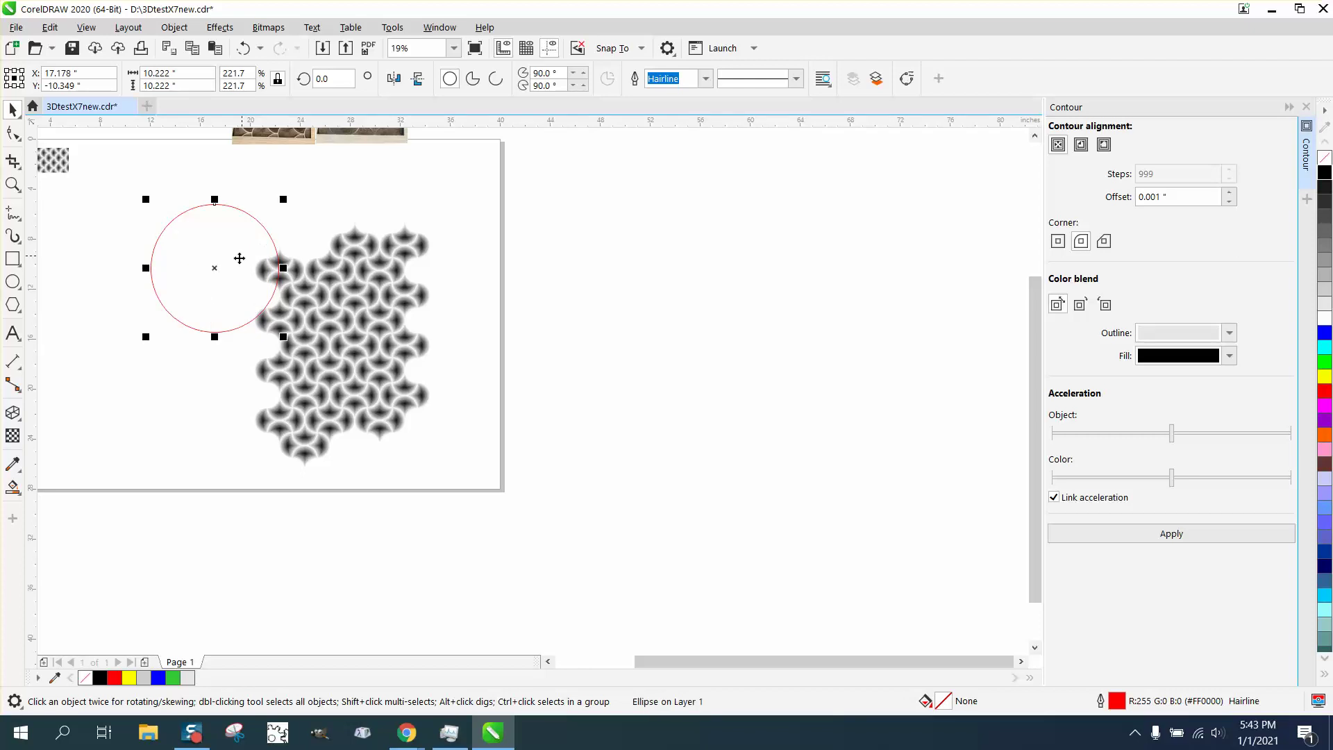
left_click_drag(215, 273, 341, 338)
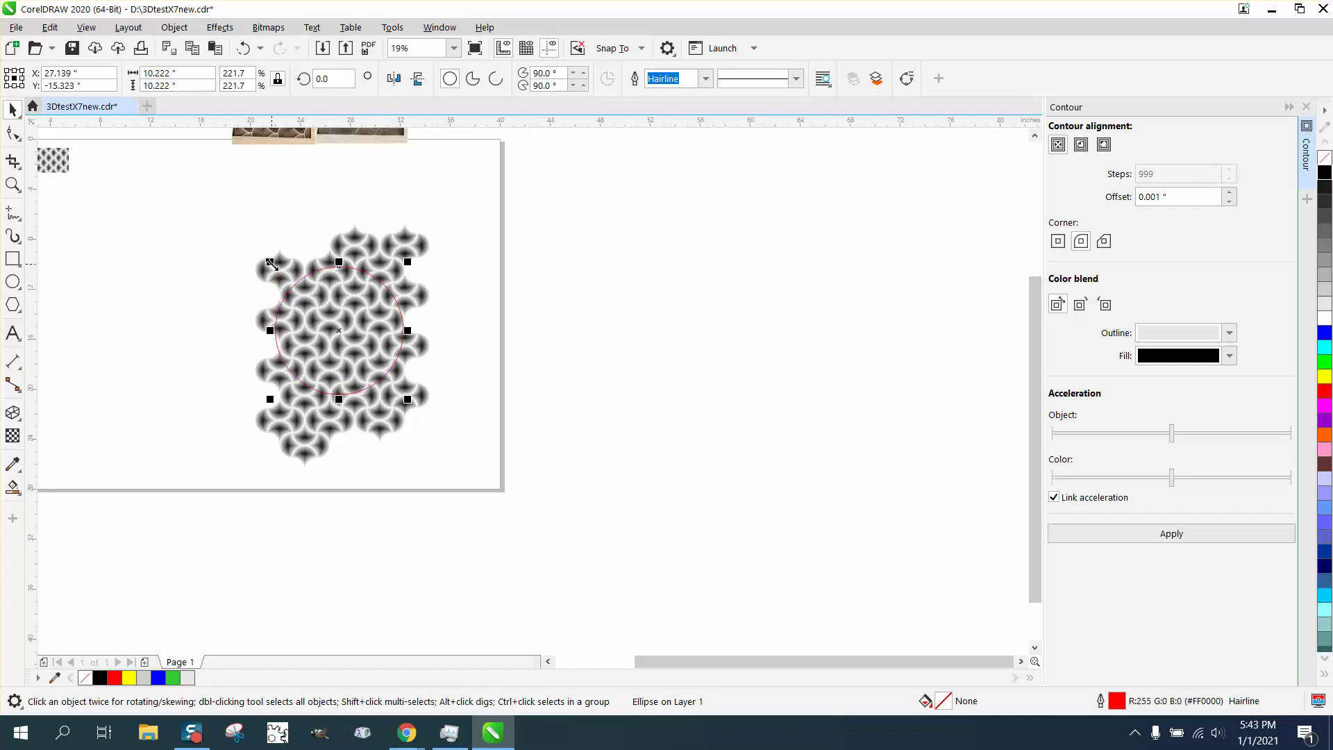
left_click_drag(270, 264, 297, 282)
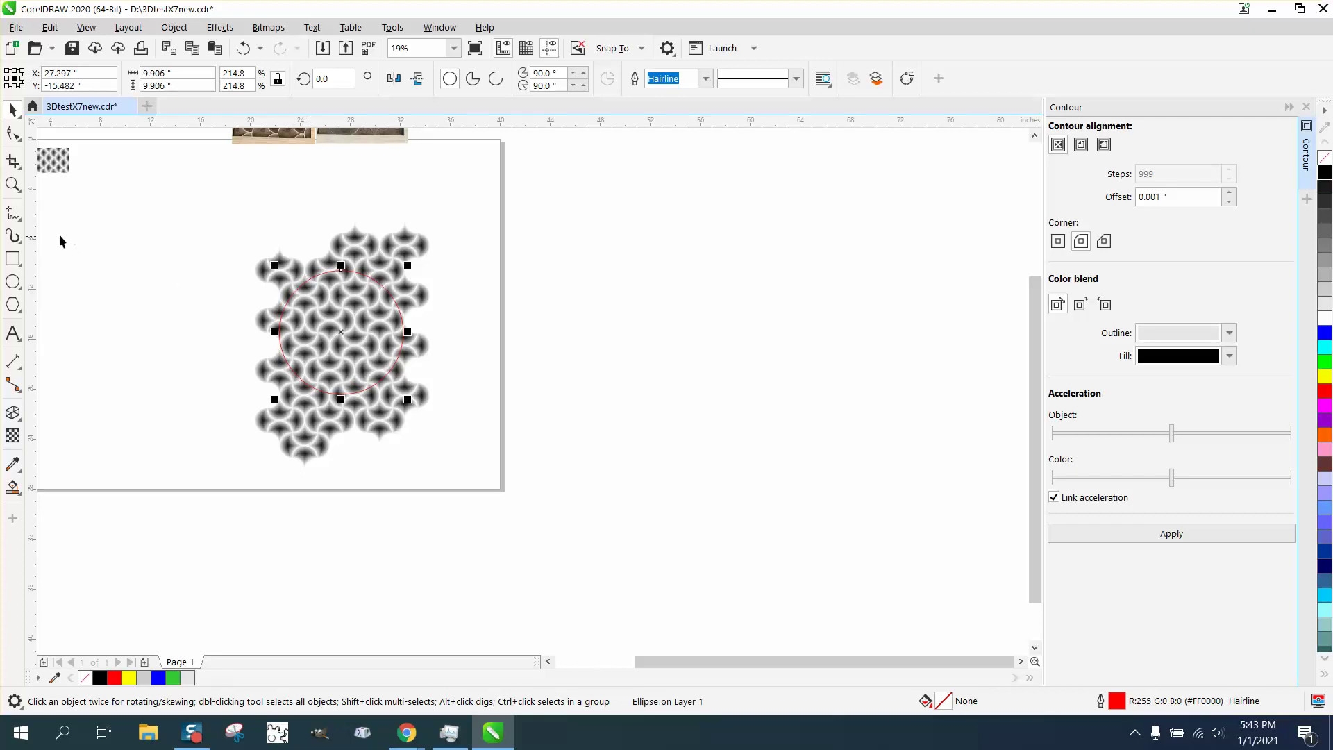
left_click(12, 184)
left_click(578, 468)
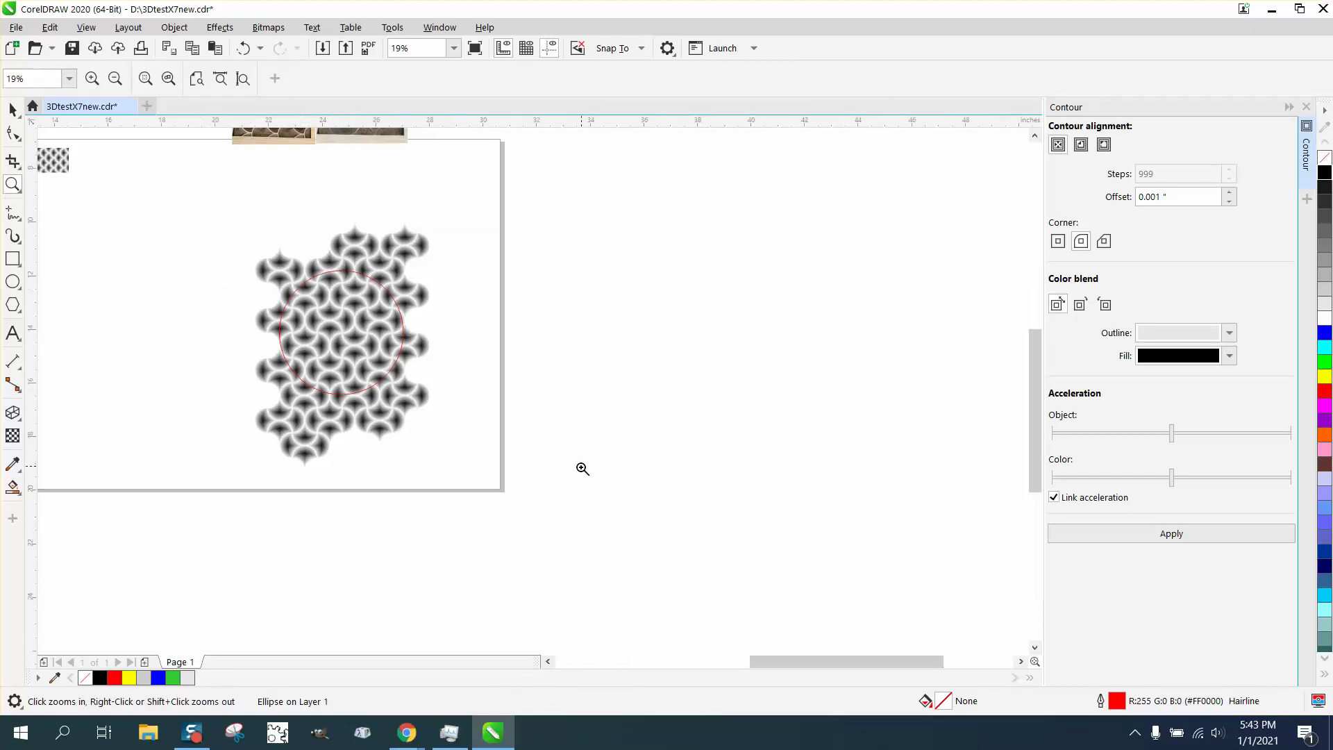
Intersect the red circle with the scale pattern and move the resulting circular piece to the empty area right of the page
left_click(573, 469)
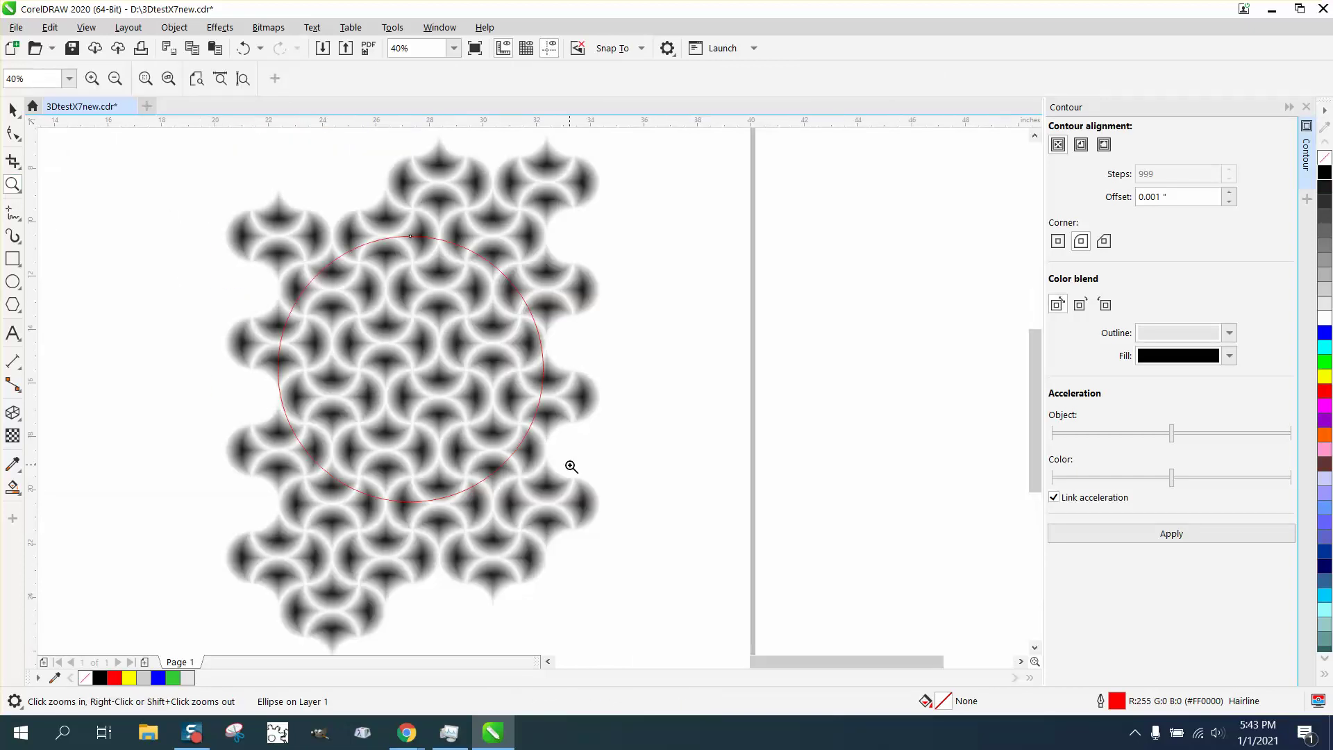
right_click(250, 351)
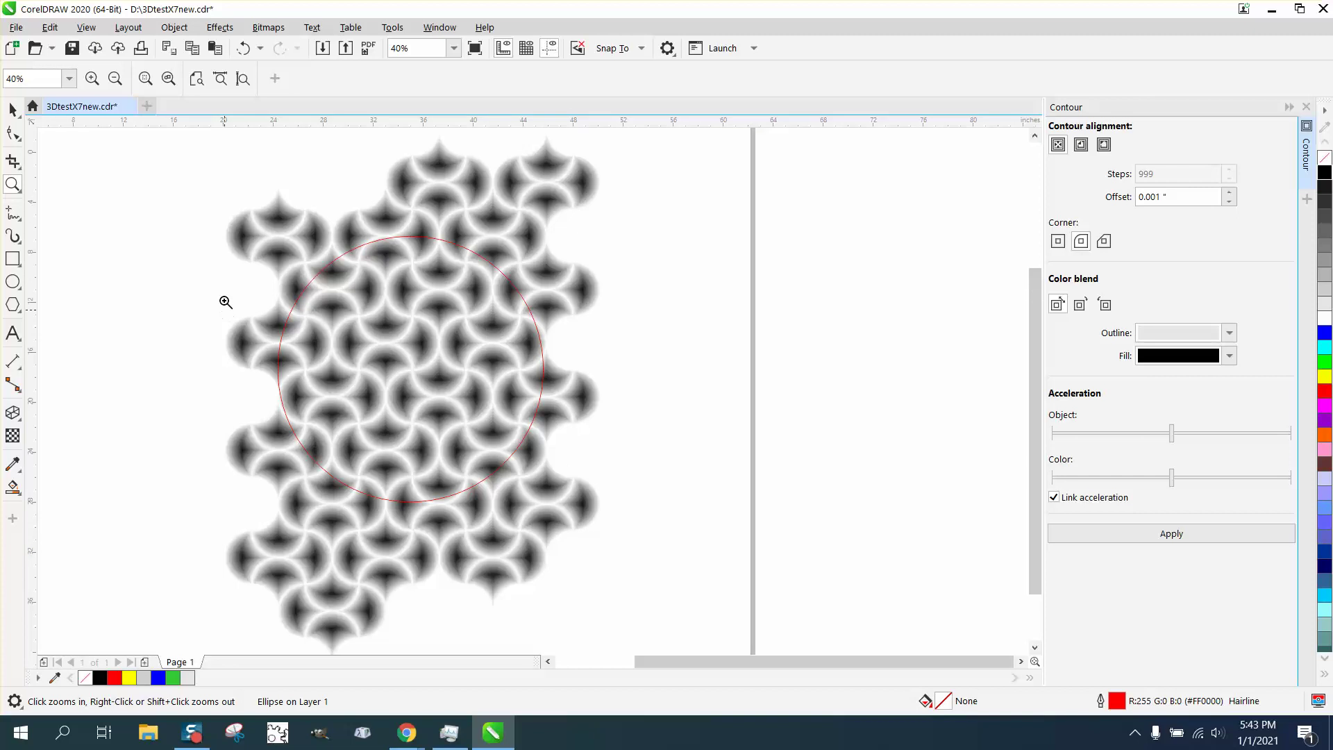
key("space")
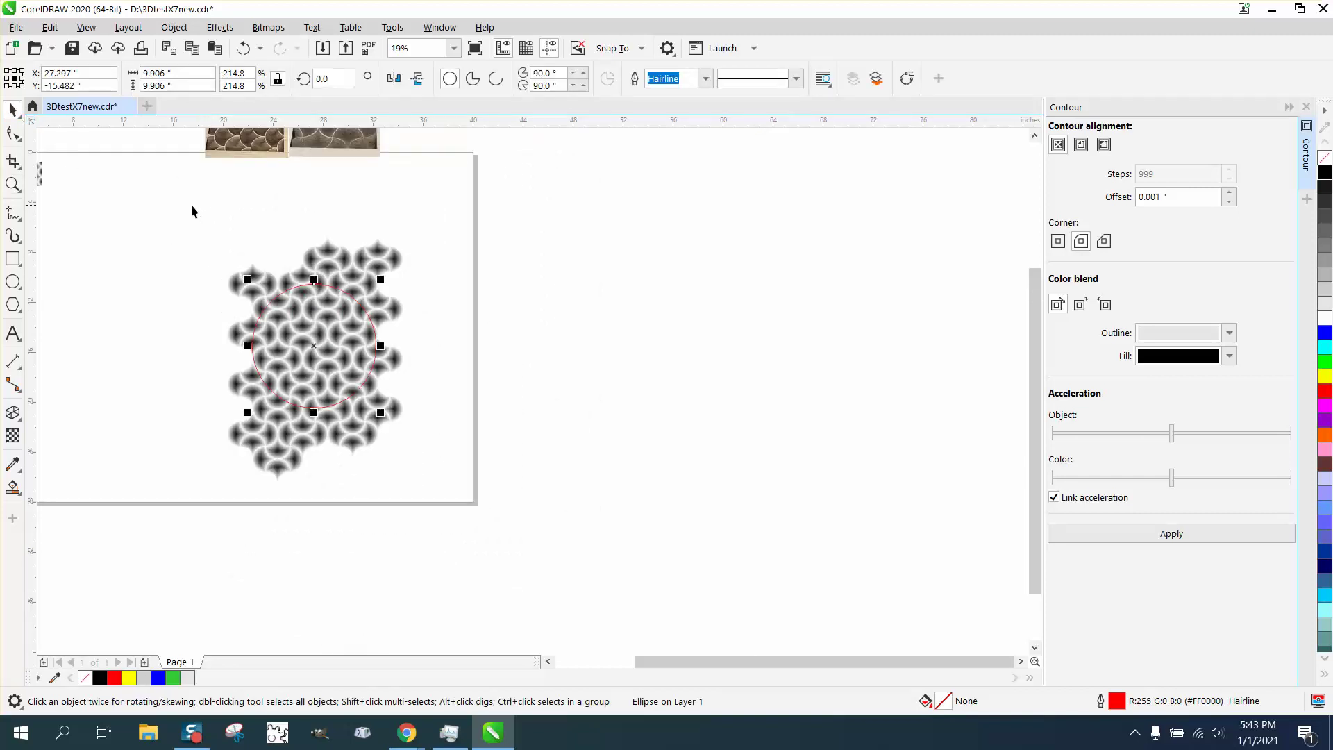
left_click_drag(192, 207, 343, 425)
left_click_drag(503, 354, 493, 280)
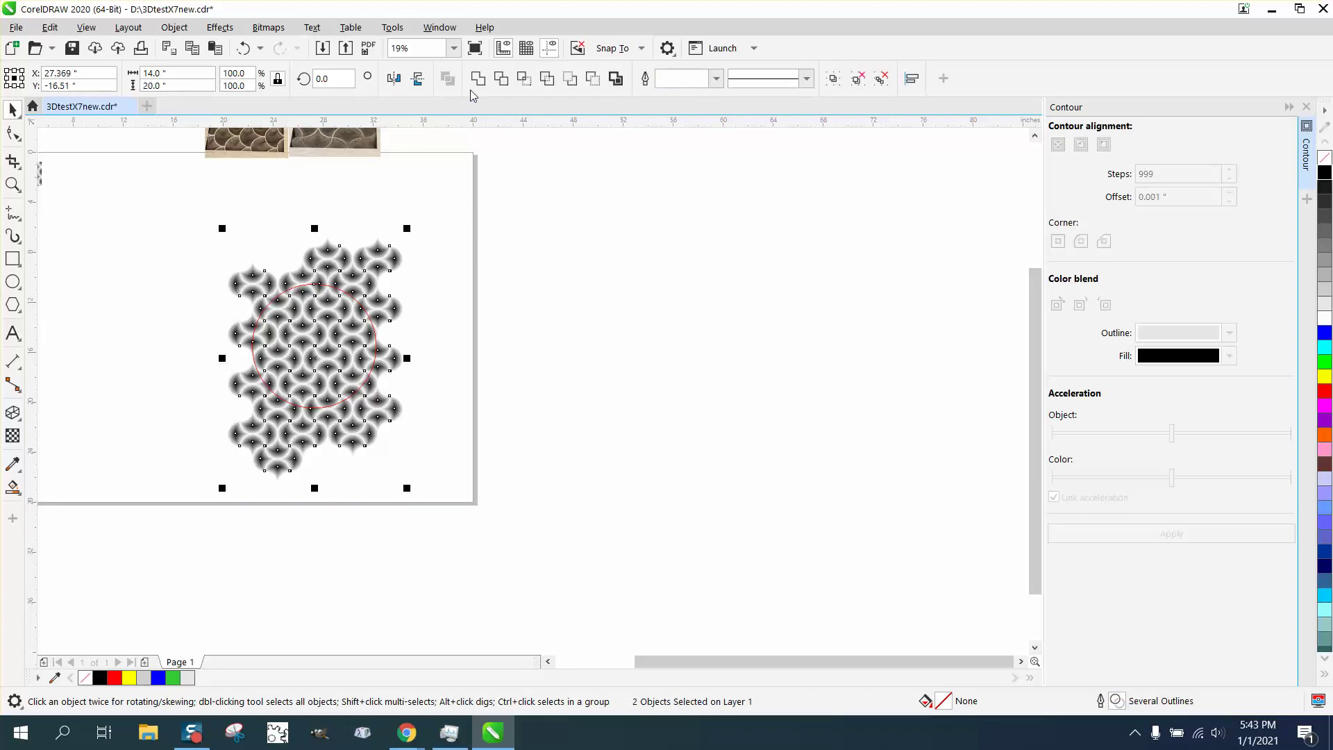
left_click(525, 82)
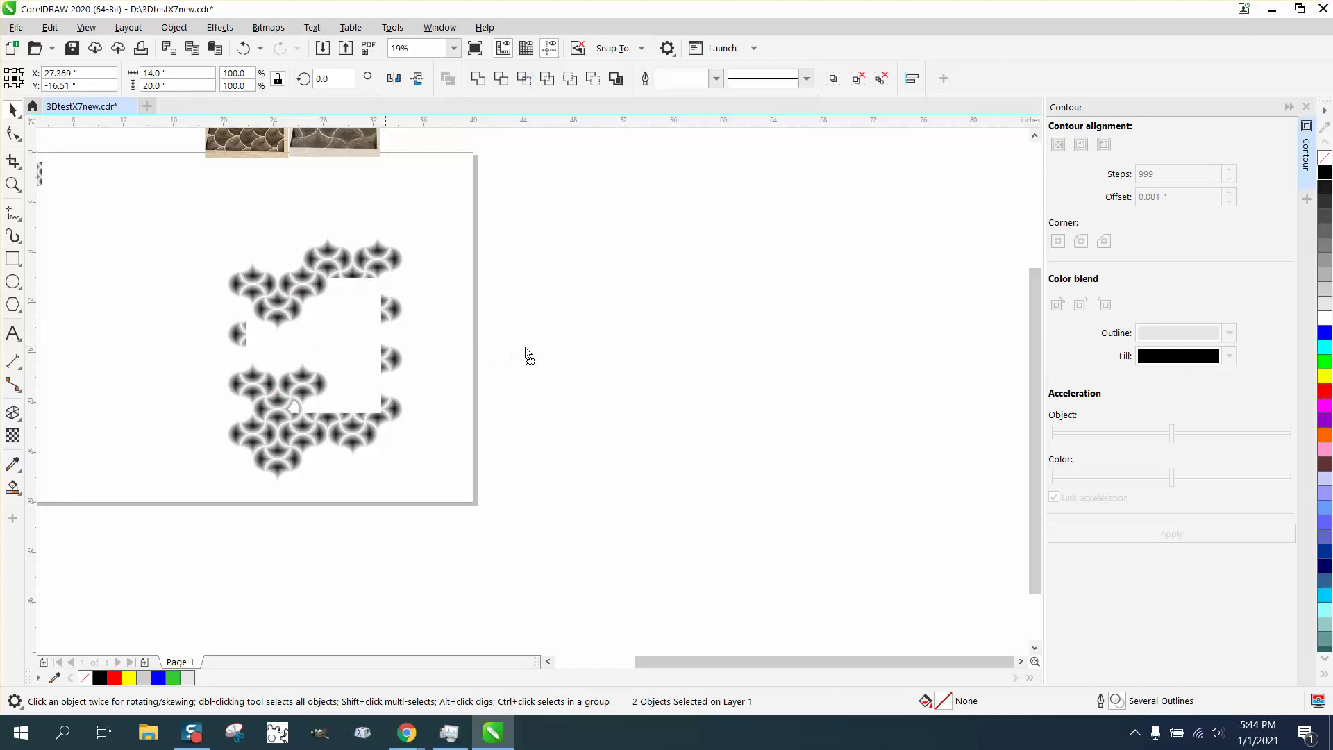
left_click(563, 347)
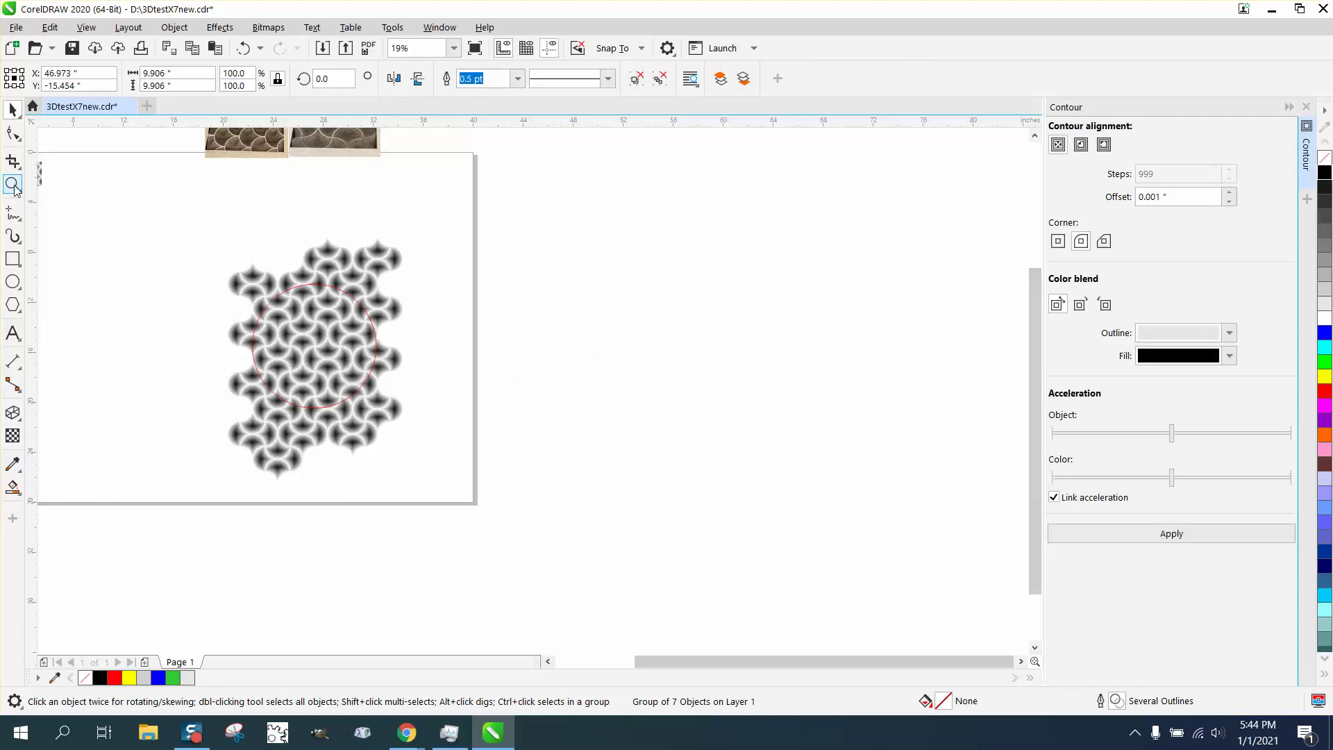
Select the circular scale piece right of the page and convert it to a 300 dpi, 8-bit grayscale bitmap with anti-aliasing and transparent background
left_click(13, 185)
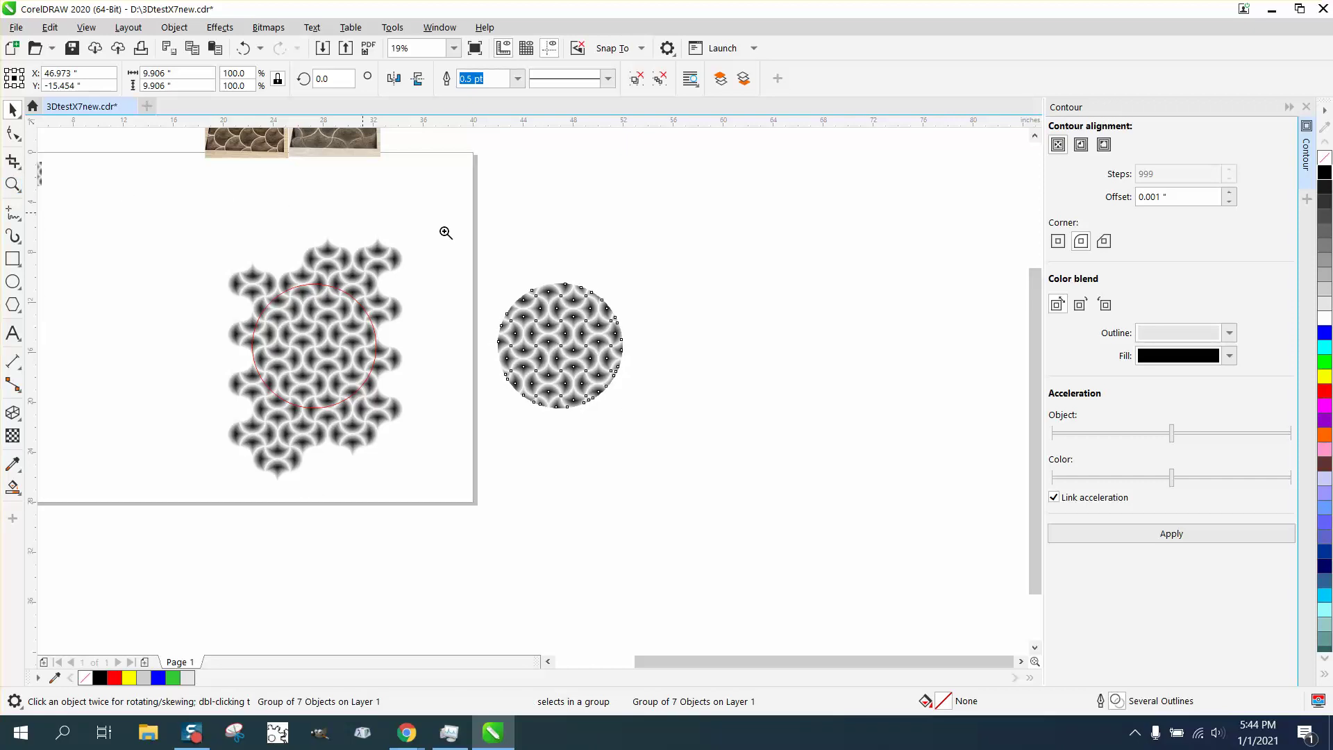
left_click_drag(444, 230, 702, 450)
left_click(549, 408)
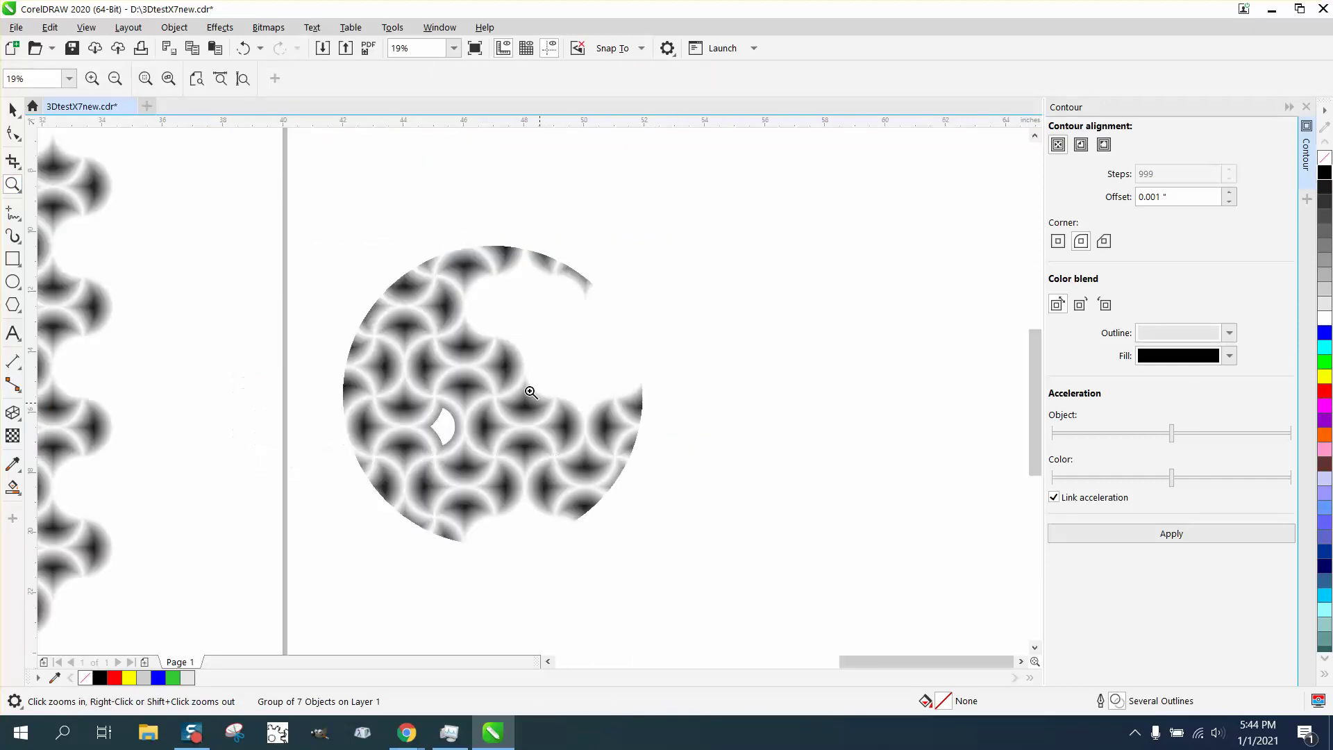
left_click(12, 109)
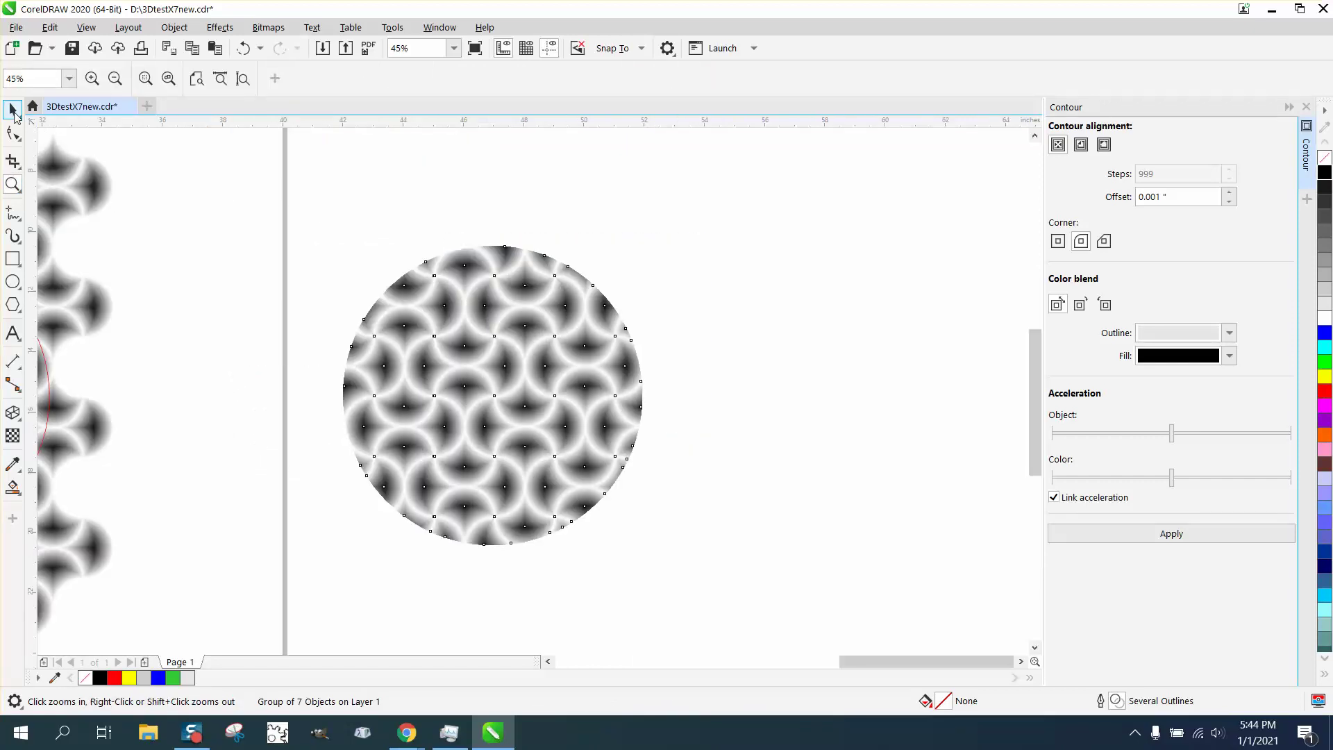
left_click(316, 221)
key("space")
left_click_drag(305, 206, 741, 601)
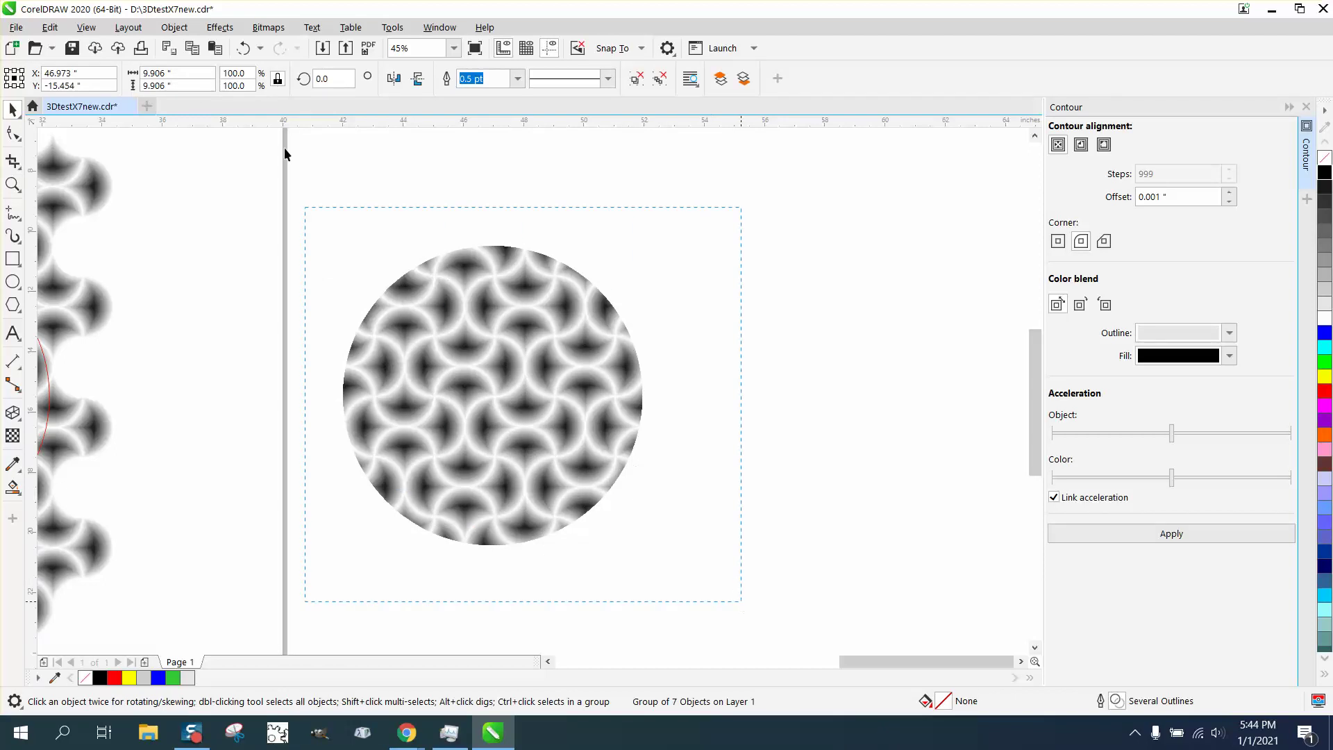
left_click(270, 31)
left_click(287, 48)
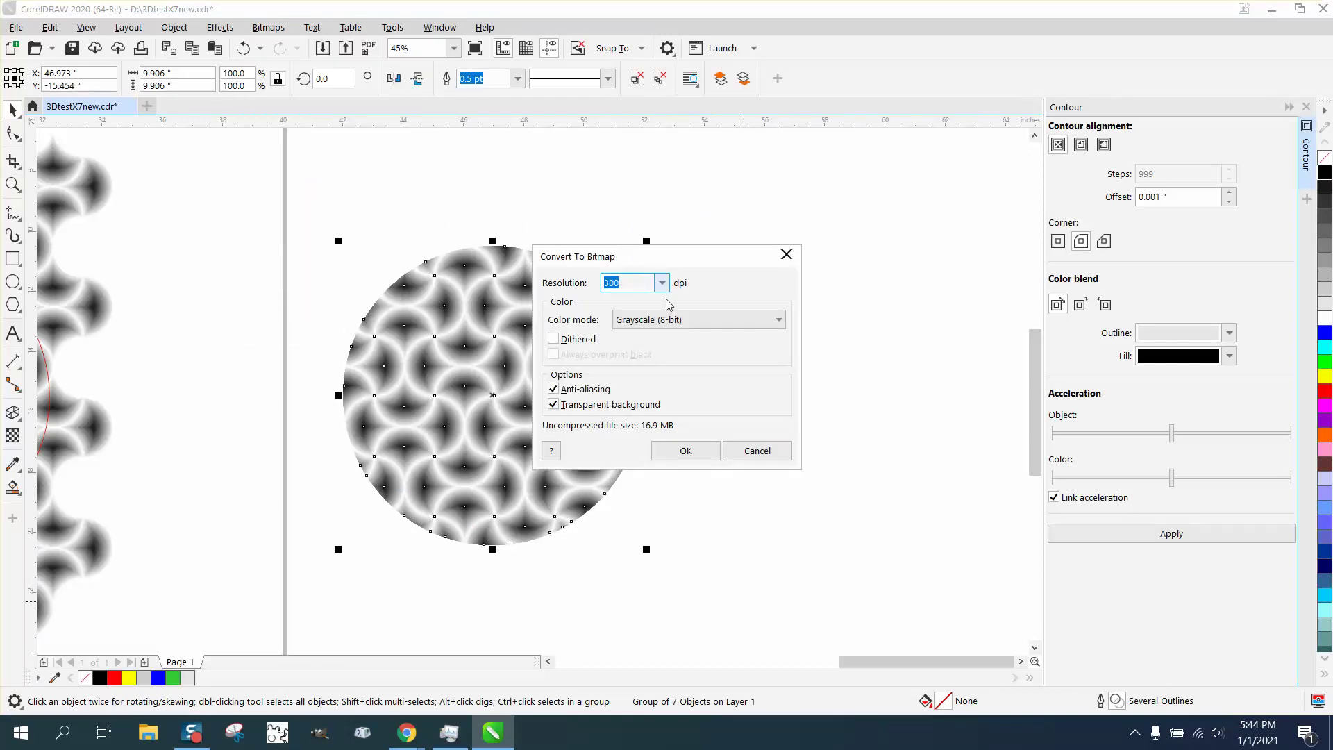
left_click(686, 450)
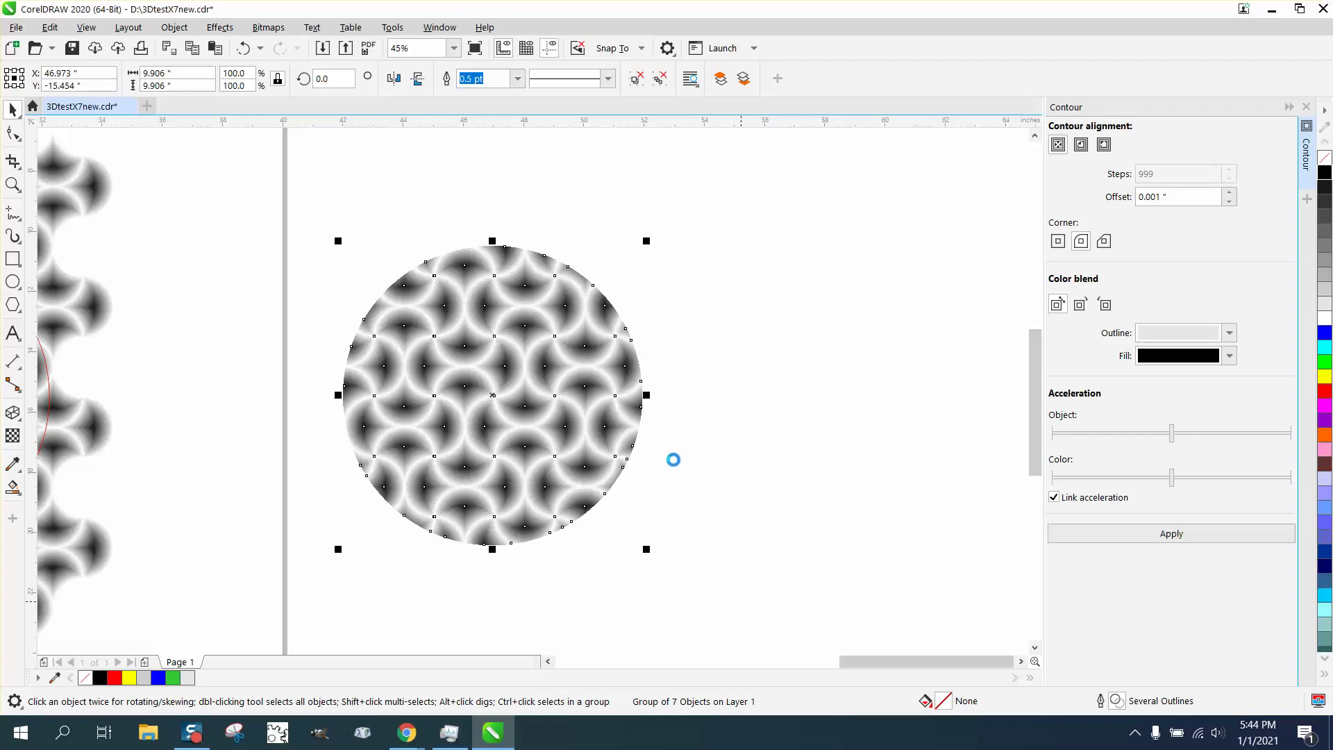